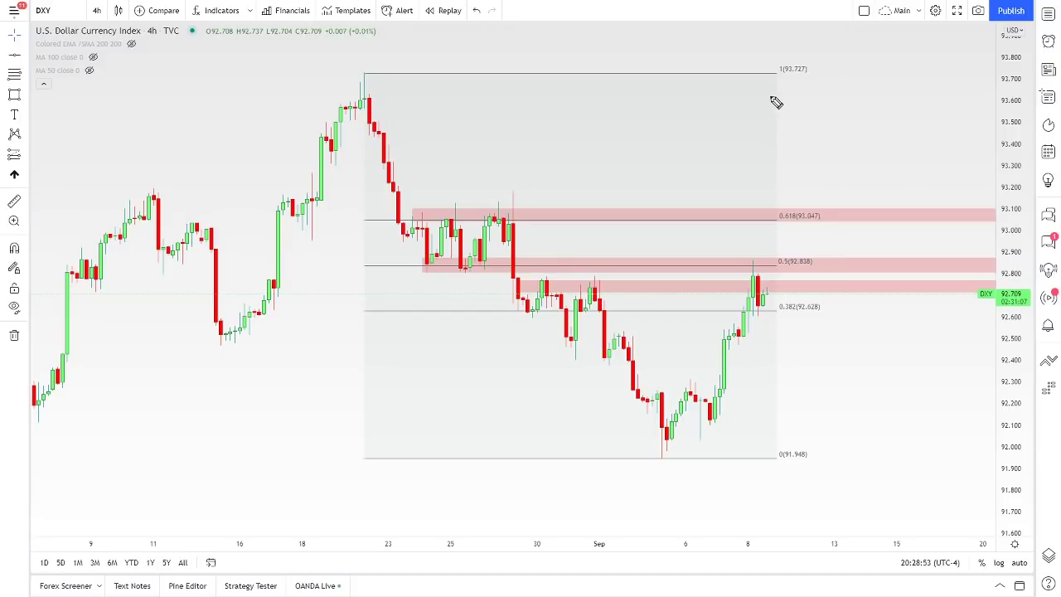
- Handwrite "DXY" in the empty chart area beyond the latest candles and underline it twice
left_click_drag(824, 101, 827, 146)
left_click_drag(870, 100, 912, 131)
mouse_move(910, 89)
left_mouse_down()
mouse_move(882, 133)
mouse_move(933, 123)
left_mouse_up()
left_click_drag(943, 83, 933, 138)
left_click_drag(826, 168, 1023, 145)
left_click_drag(808, 184, 992, 158)
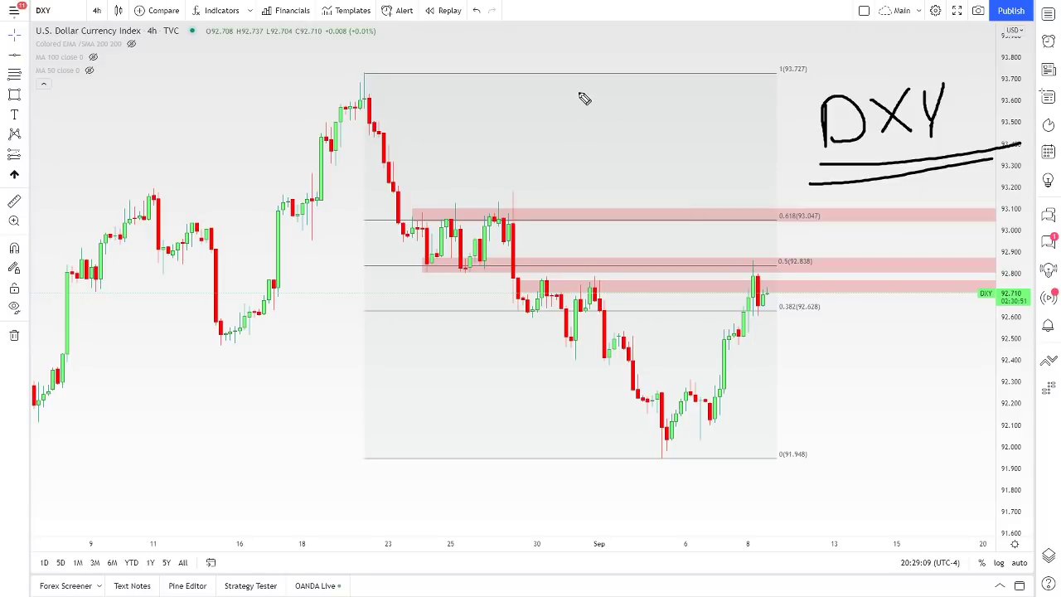
- Handwrite "USD" above the price action beside the DXY note, underline it twice, and clear the handwritten notes
mouse_move(577, 91)
left_mouse_down()
mouse_move(622, 100)
mouse_move(624, 130)
left_mouse_up()
left_click_drag(650, 84, 651, 123)
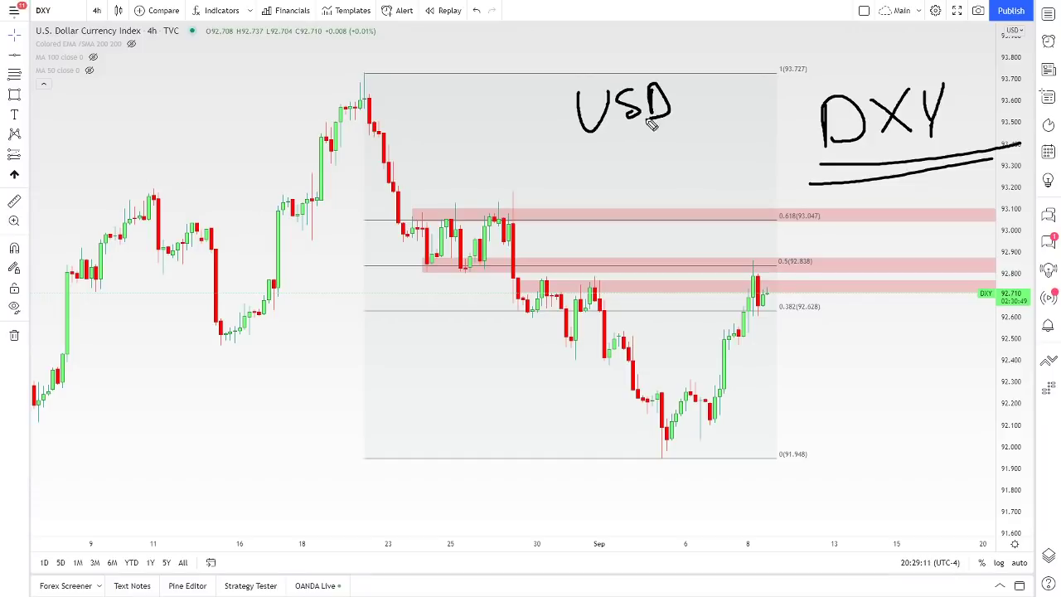
left_click_drag(562, 149, 772, 129)
left_click_drag(568, 167, 774, 133)
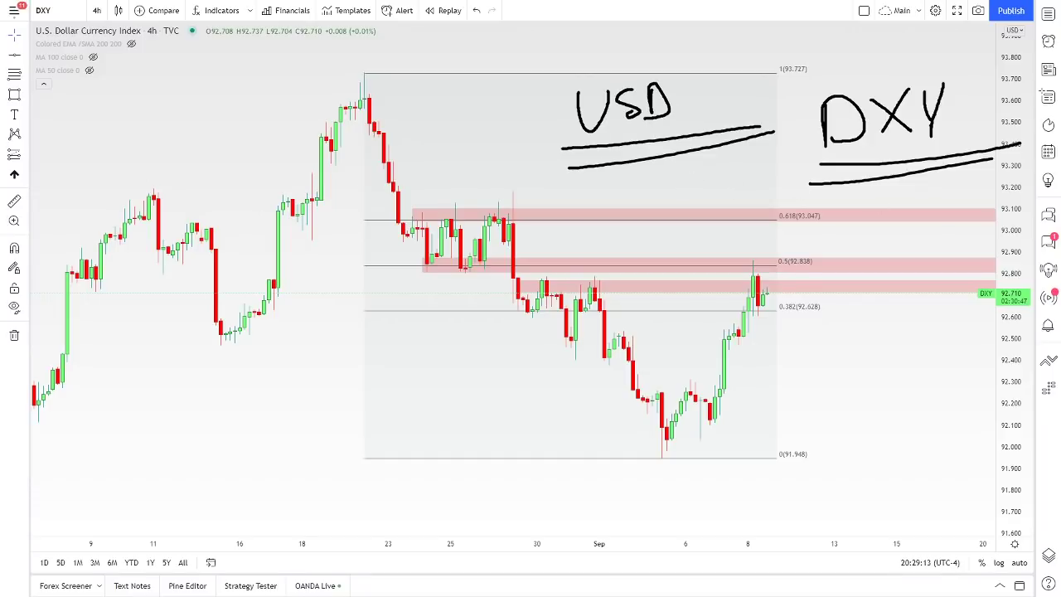
key("Escape")
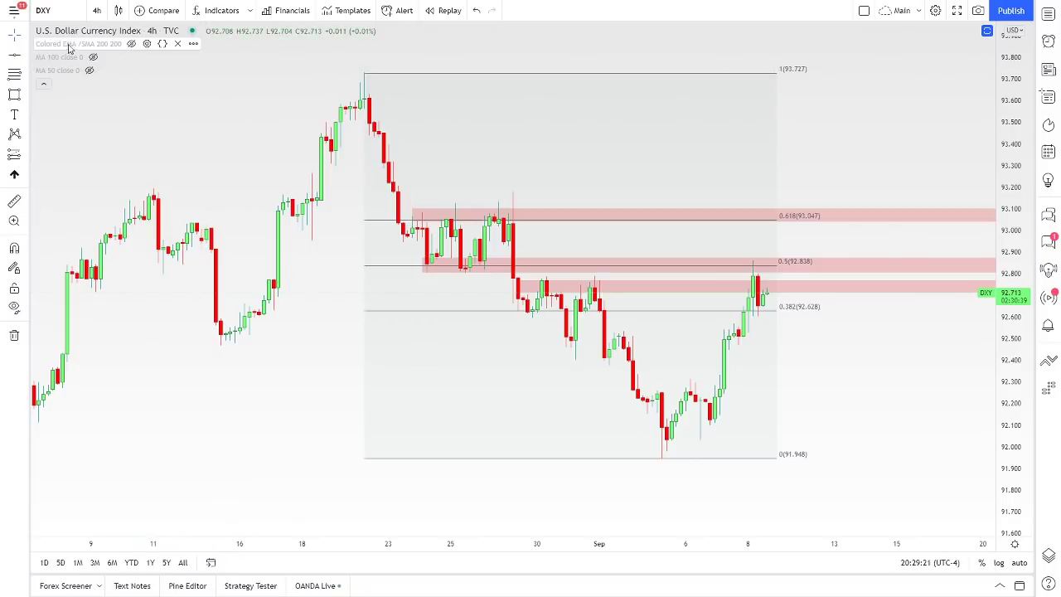
- Handwrite "USDJPY" and "GBPUSD" above the price action and underline each currency in both pairs
mouse_move(134, 71)
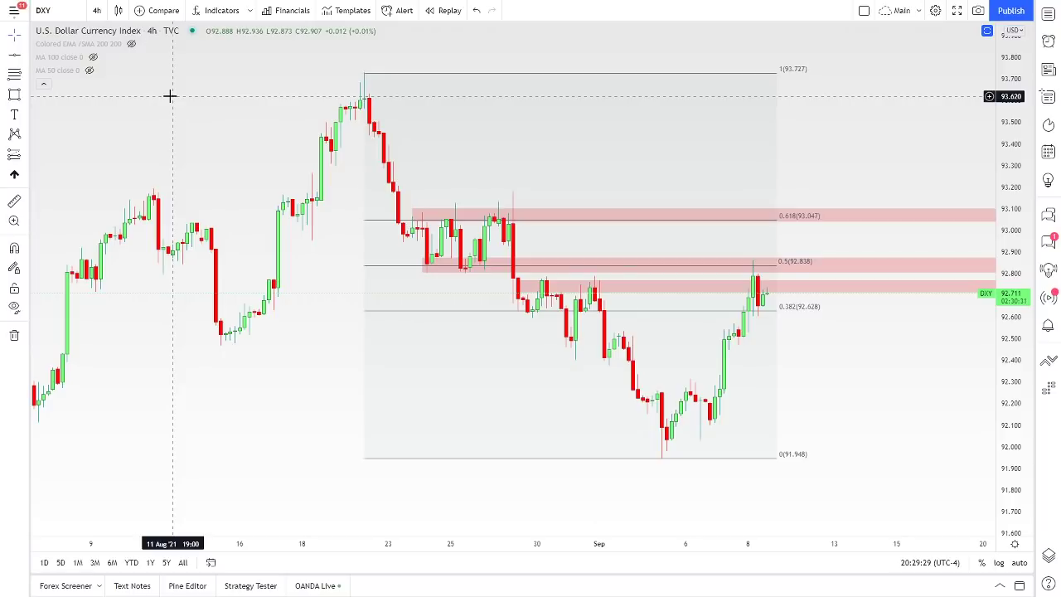
left_click_drag(196, 105, 227, 111)
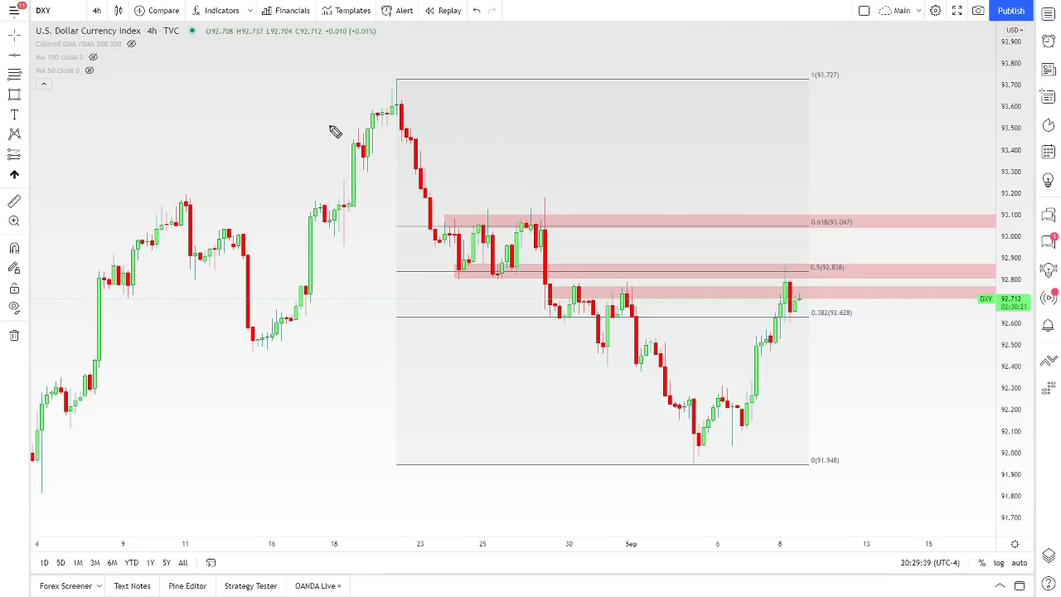
mouse_move(614, 109)
left_mouse_down()
mouse_move(634, 126)
mouse_move(634, 108)
mouse_move(691, 124)
mouse_move(761, 101)
left_mouse_up()
mouse_move(756, 126)
left_mouse_down()
mouse_move(756, 98)
mouse_move(758, 116)
left_mouse_up()
left_click_drag(783, 100, 786, 129)
mouse_move(670, 153)
left_mouse_down()
mouse_move(668, 173)
mouse_move(667, 152)
left_mouse_up()
mouse_move(668, 152)
left_mouse_down()
mouse_move(695, 169)
mouse_move(668, 192)
mouse_move(704, 162)
mouse_move(759, 151)
mouse_move(764, 174)
left_mouse_up()
left_click_drag(787, 153, 787, 172)
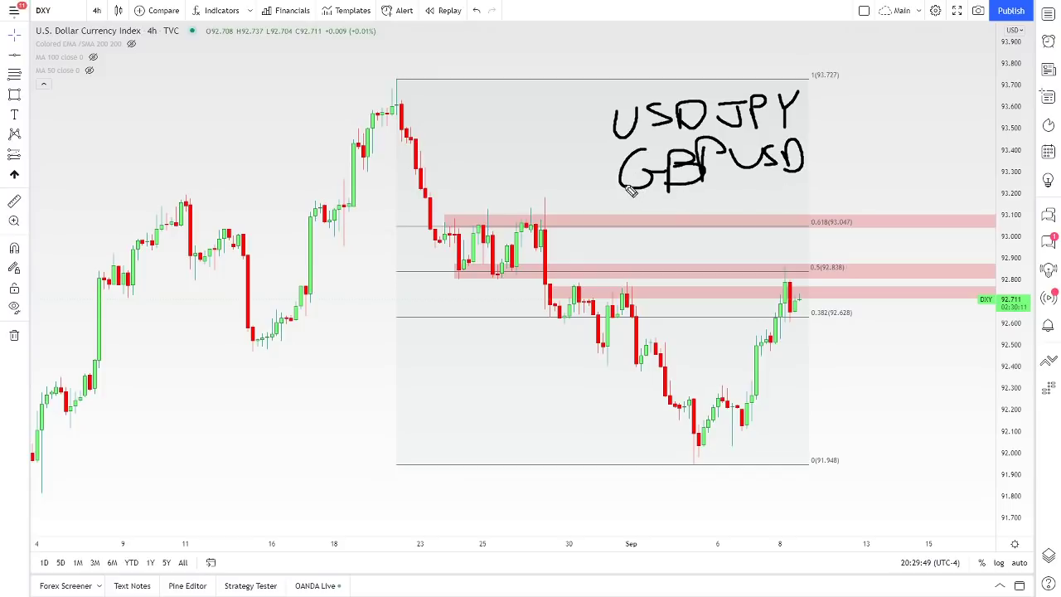
left_click_drag(736, 177, 833, 175)
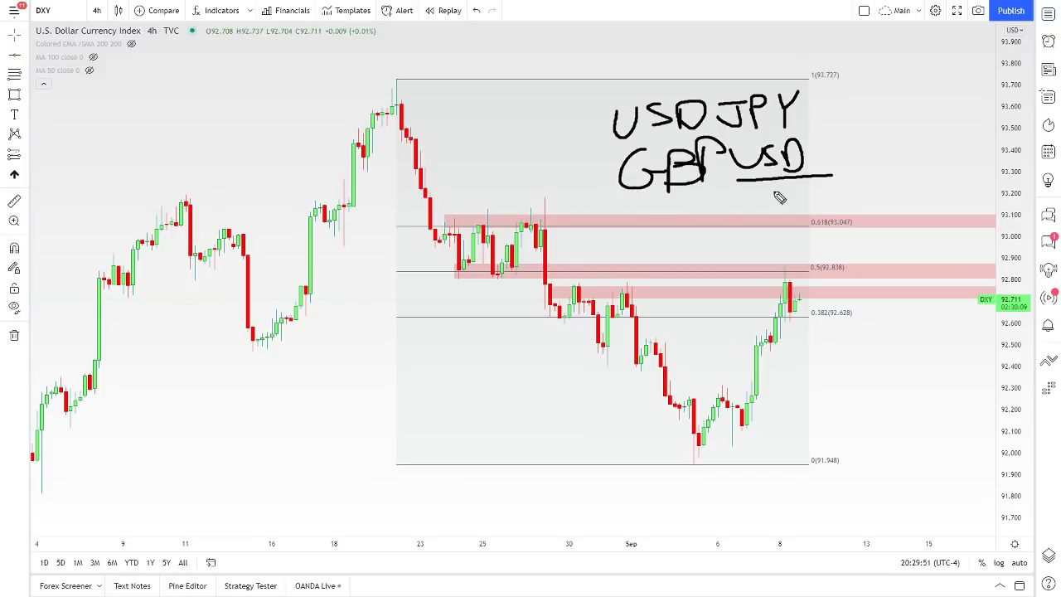
left_click_drag(627, 194, 739, 188)
left_click_drag(604, 145, 825, 130)
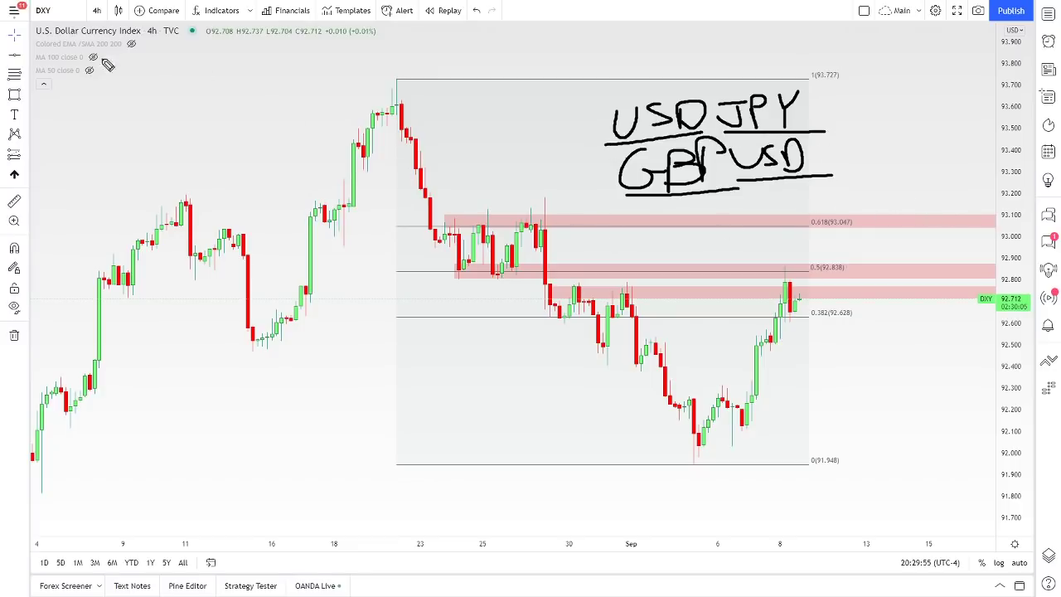
- Draw a box around the chart's DXY symbol name, circle the handwritten USDJPY, and clear the annotations
left_click_drag(31, 16, 68, 15)
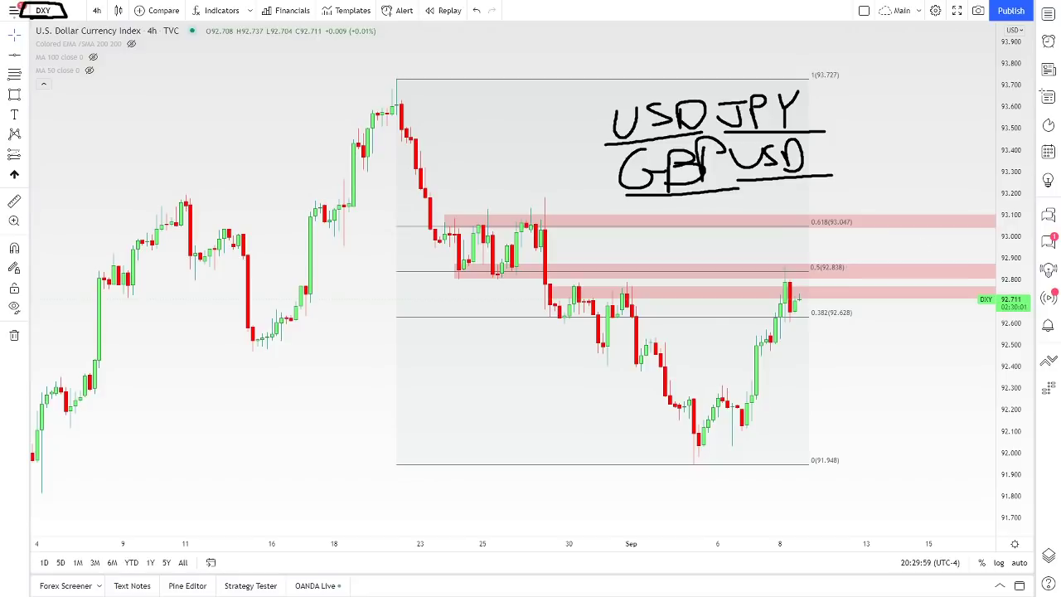
left_click_drag(701, 85, 670, 90)
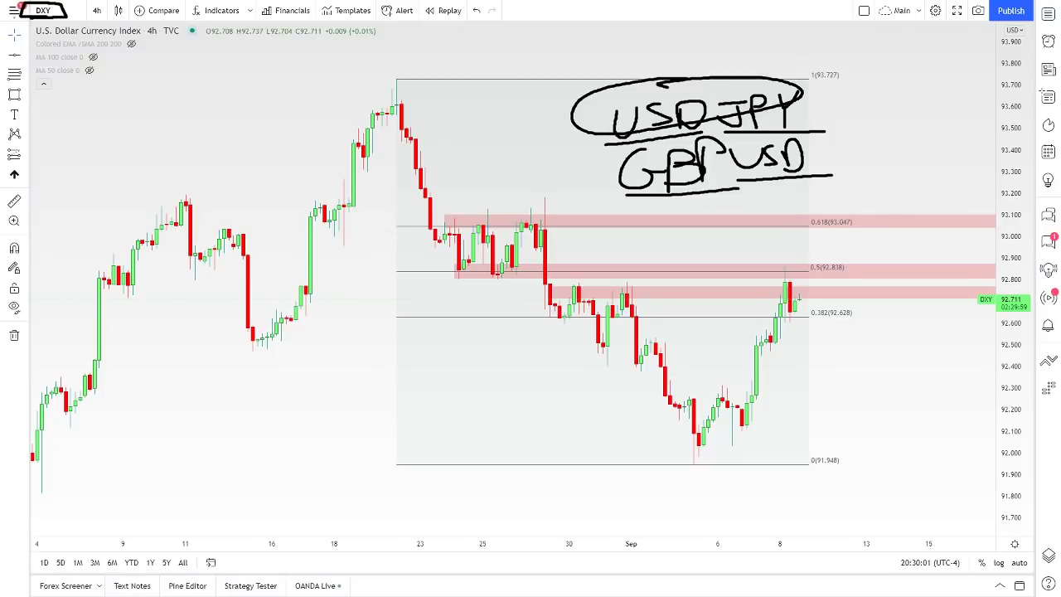
key("Escape")
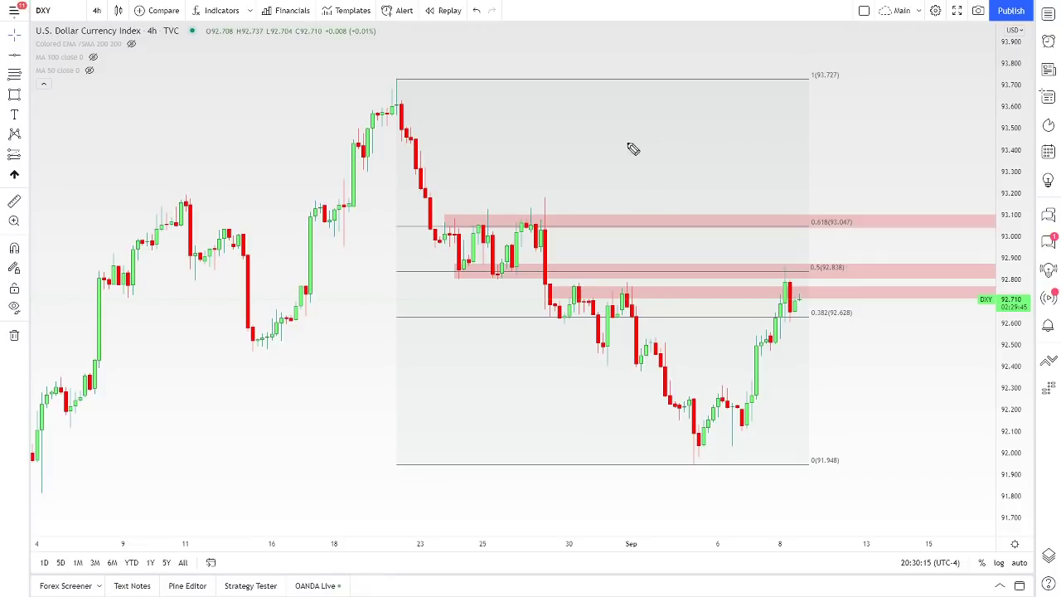
- Handwrite "USD vs." above a bracketed list of EUR, GBP, JPY, AUD and NZD, underline USD, and clear the notes
mouse_move(570, 72)
left_mouse_down()
mouse_move(580, 97)
mouse_move(587, 71)
left_mouse_up()
mouse_move(614, 73)
left_mouse_down()
mouse_move(611, 90)
mouse_move(593, 96)
left_mouse_up()
mouse_move(625, 72)
left_mouse_down()
mouse_move(628, 87)
mouse_move(675, 75)
left_mouse_up()
mouse_move(689, 77)
left_mouse_down()
mouse_move(662, 135)
mouse_move(694, 116)
mouse_move(733, 138)
mouse_move(694, 168)
mouse_move(724, 171)
mouse_move(685, 189)
mouse_move(737, 199)
mouse_move(736, 208)
left_mouse_up()
left_click(696, 86)
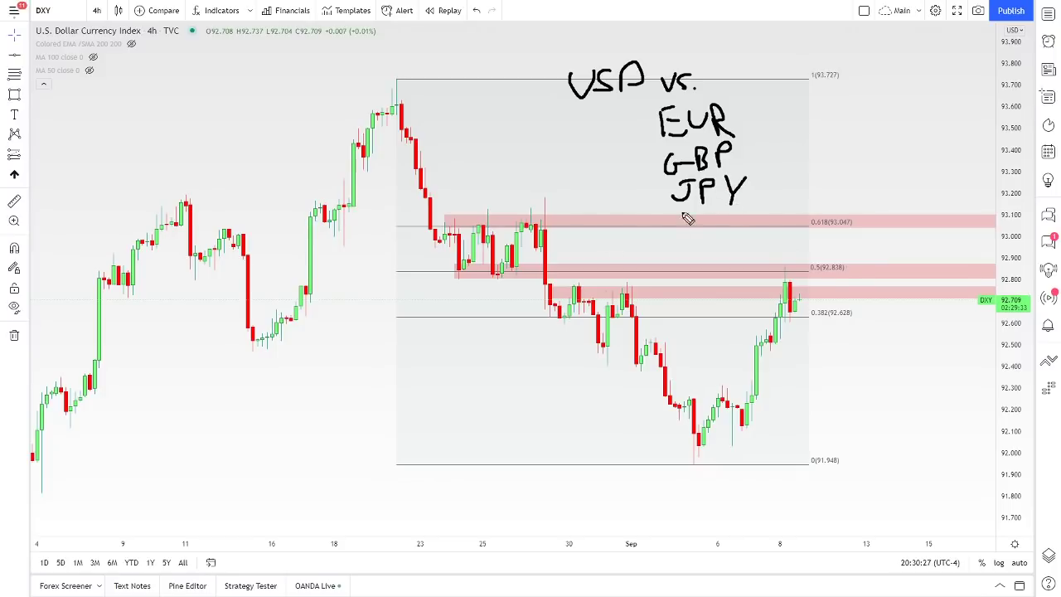
mouse_move(674, 244)
left_mouse_down()
mouse_move(740, 219)
mouse_move(683, 276)
mouse_move(743, 267)
mouse_move(783, 289)
left_mouse_up()
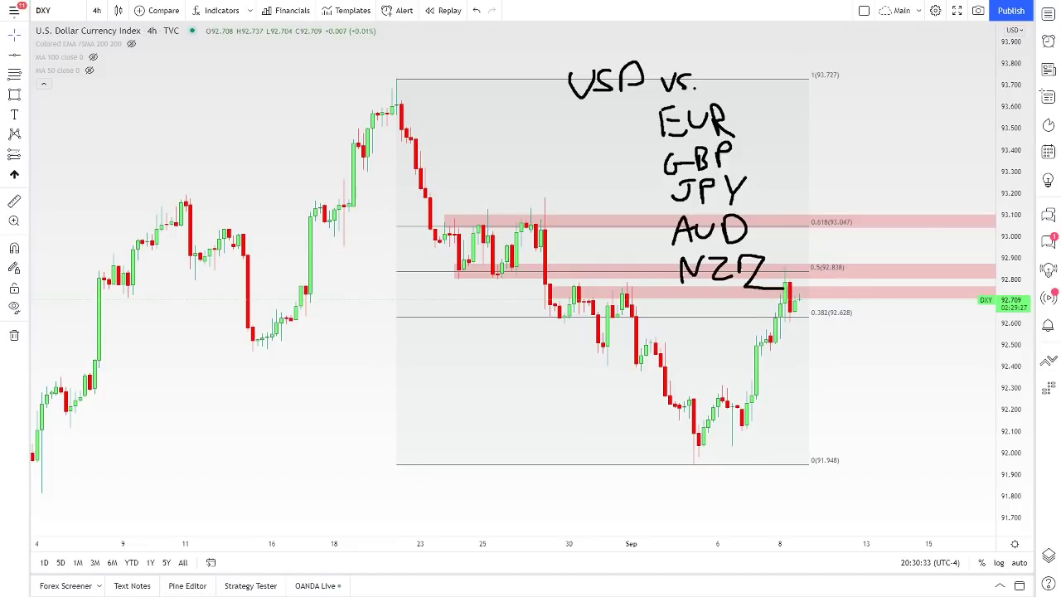
key("ctrl+z")
mouse_move(750, 256)
left_mouse_down()
mouse_move(750, 283)
mouse_move(770, 283)
left_mouse_up()
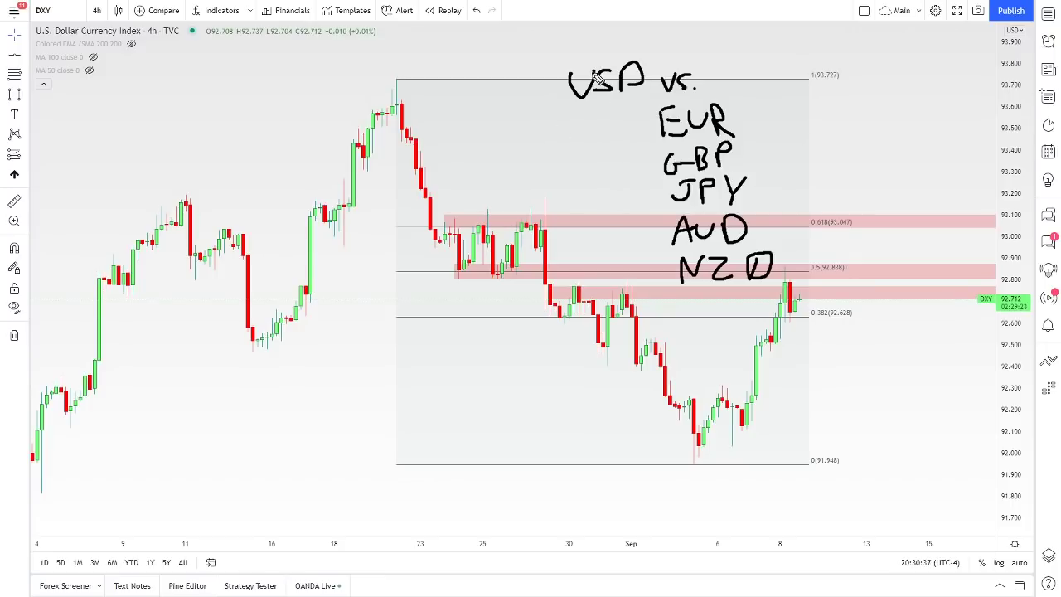
mouse_move(567, 106)
left_mouse_down()
mouse_move(651, 97)
mouse_move(617, 142)
mouse_move(639, 254)
mouse_move(671, 285)
left_mouse_up()
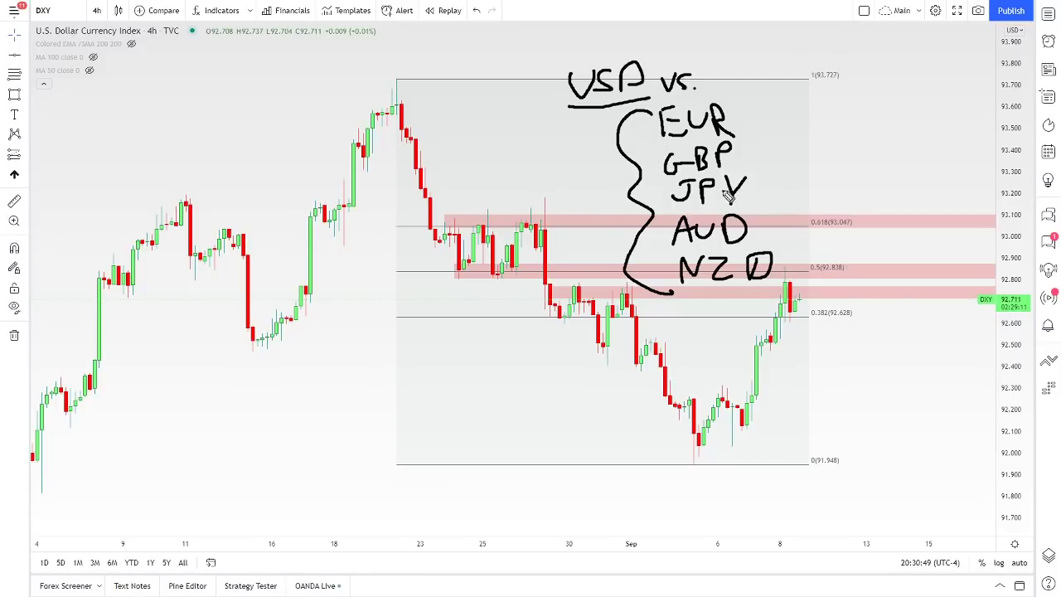
key("Escape")
- Circle the August rally up to the 93.727 high on the chart and remove the circle
scroll(410, 178, "down", 5)
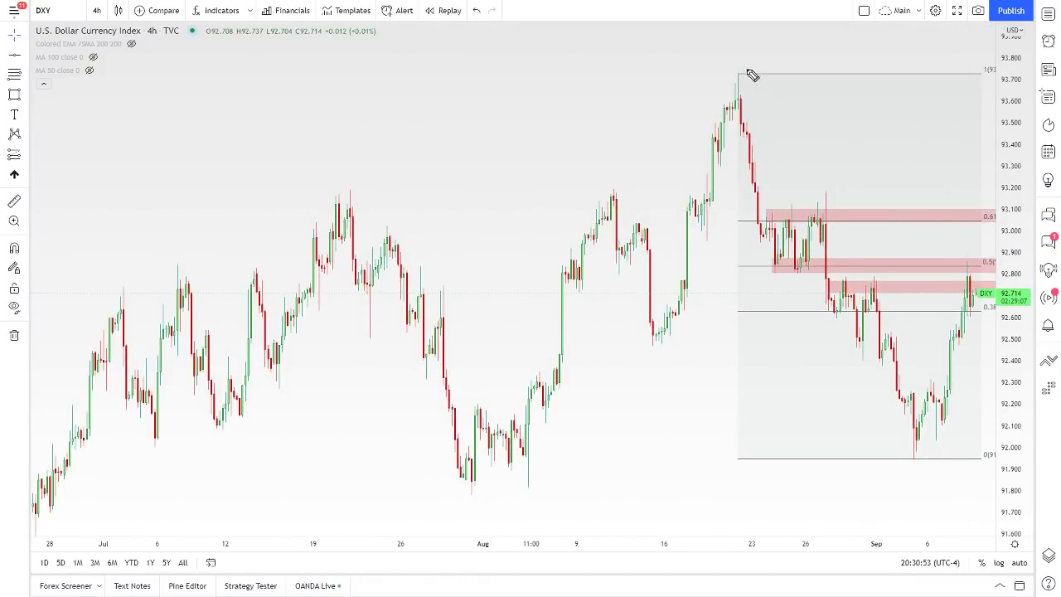
mouse_move(740, 73)
left_mouse_down()
mouse_move(580, 204)
mouse_move(440, 398)
mouse_move(448, 499)
mouse_move(580, 443)
mouse_move(721, 276)
mouse_move(746, 82)
mouse_move(717, 82)
left_mouse_up()
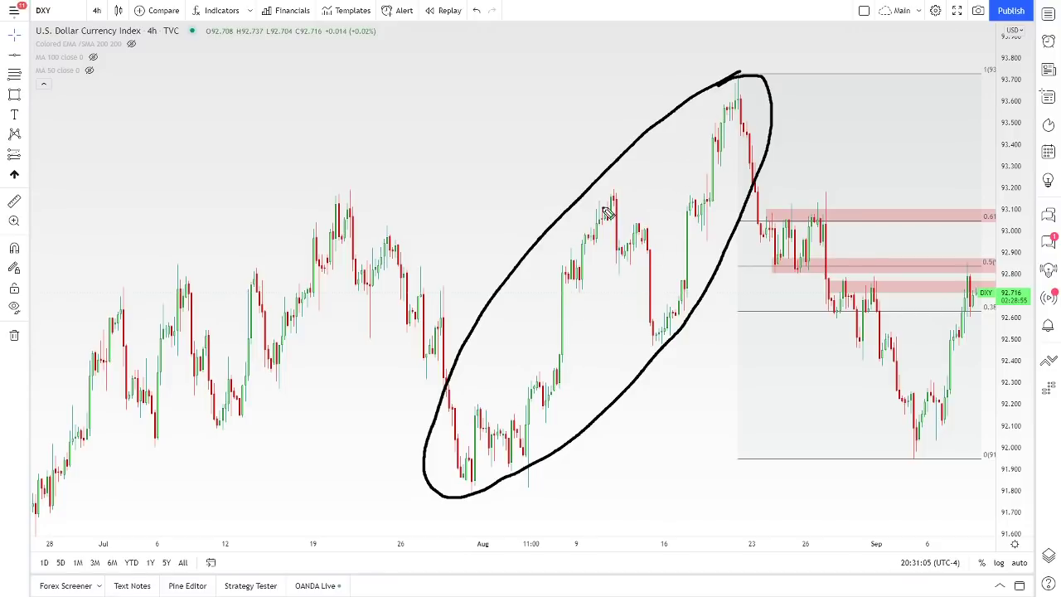
key("ctrl+z")
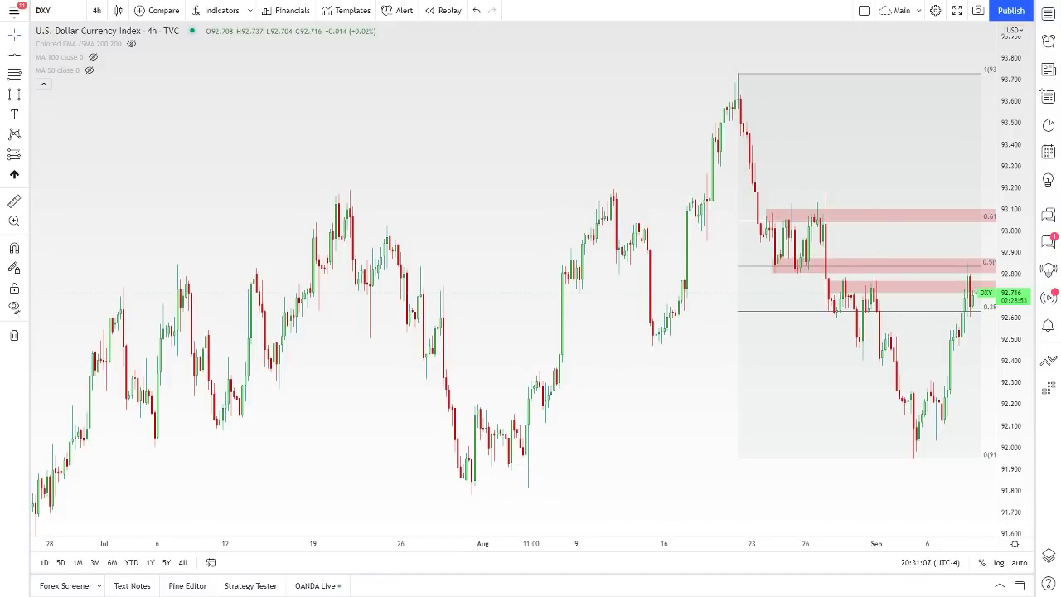
- Circle the decline from the 93.727 high to the 91.948 low and remove the circle
left_click_drag(850, 142, 611, 133)
scroll(887, 209, "up", 3)
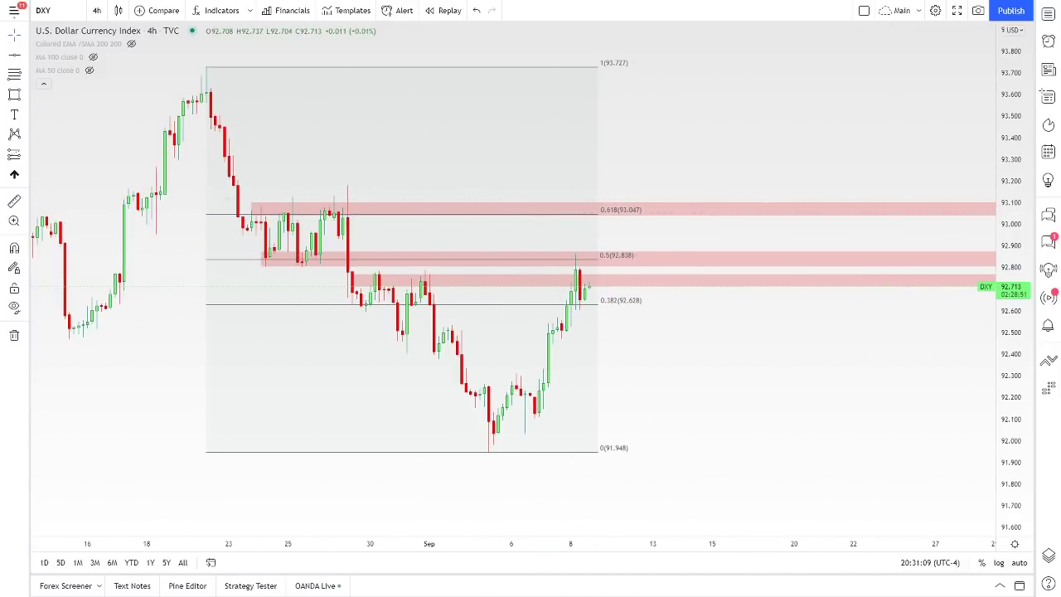
mouse_move(220, 69)
left_mouse_down()
mouse_move(378, 174)
mouse_move(515, 289)
mouse_move(561, 458)
mouse_move(325, 358)
mouse_move(171, 211)
mouse_move(219, 78)
left_mouse_up()
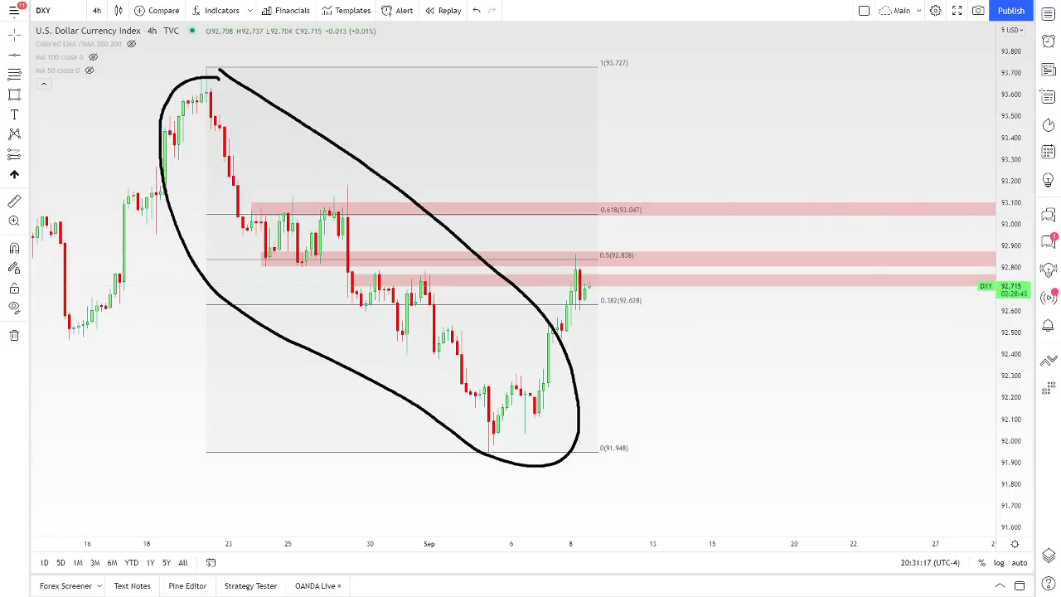
key("ctrl+z")
- Examine the DXY 4-hour price action around the Fibonacci retracement levels and the red resistance zones
left_click_drag(760, 422, 888, 425)
left_click_drag(791, 407, 853, 405)
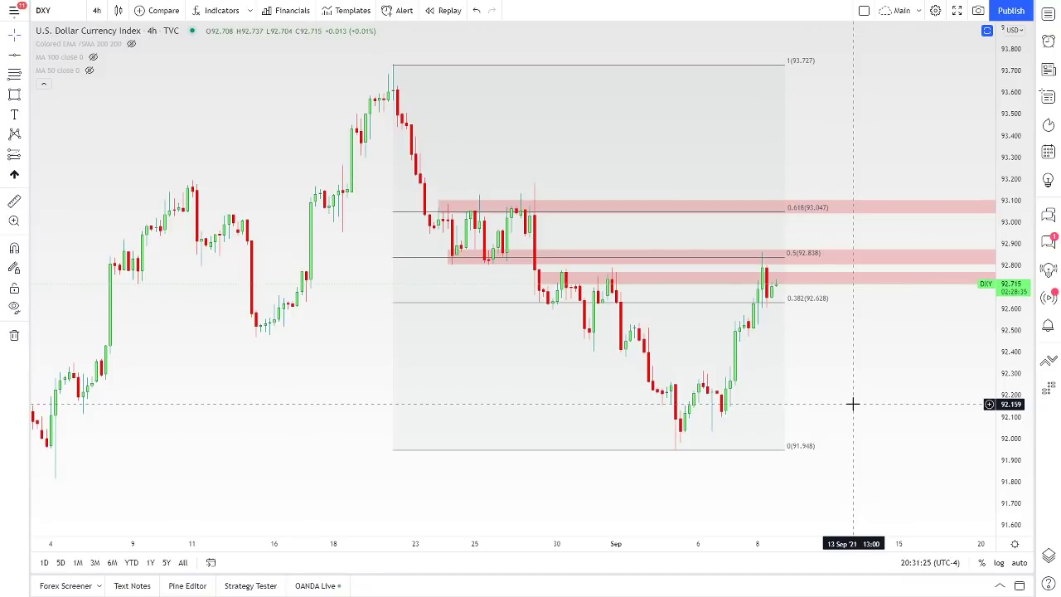
scroll(594, 378, "down", 3)
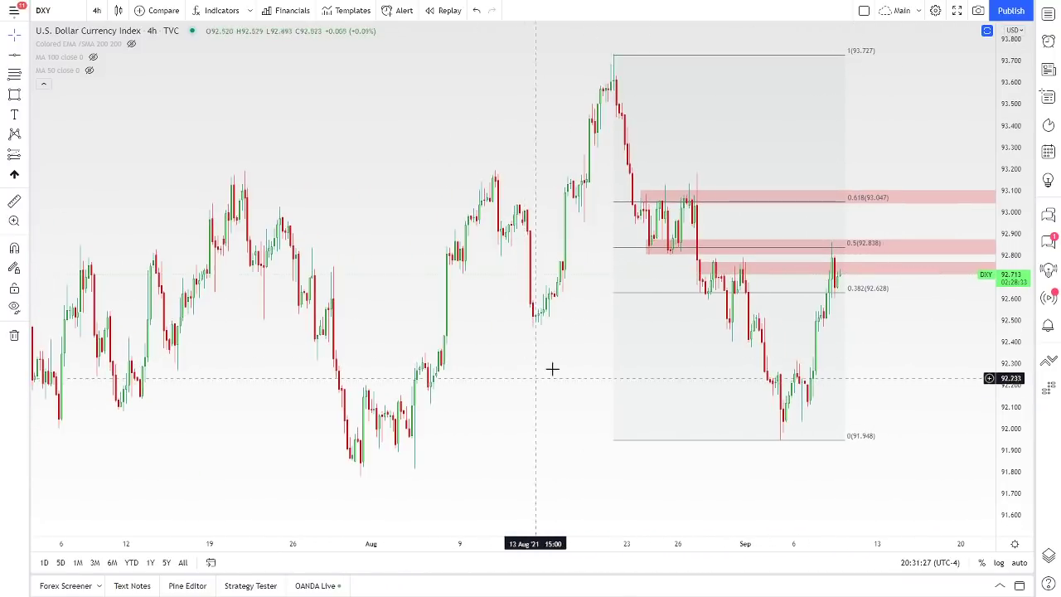
scroll(533, 357, "up", 3)
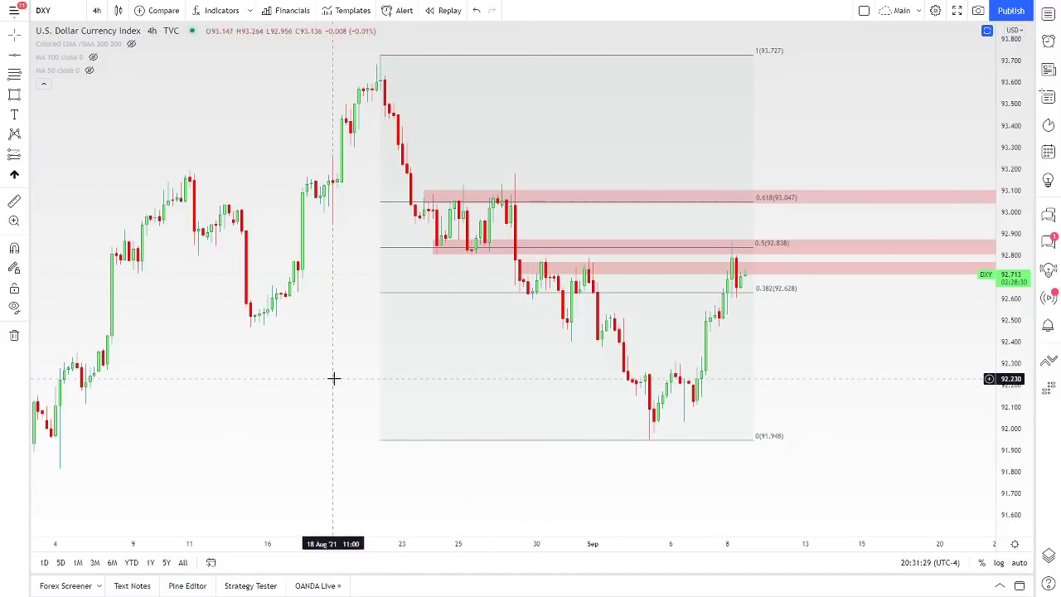
left_click_drag(334, 379, 490, 398)
scroll(485, 390, "up", 3)
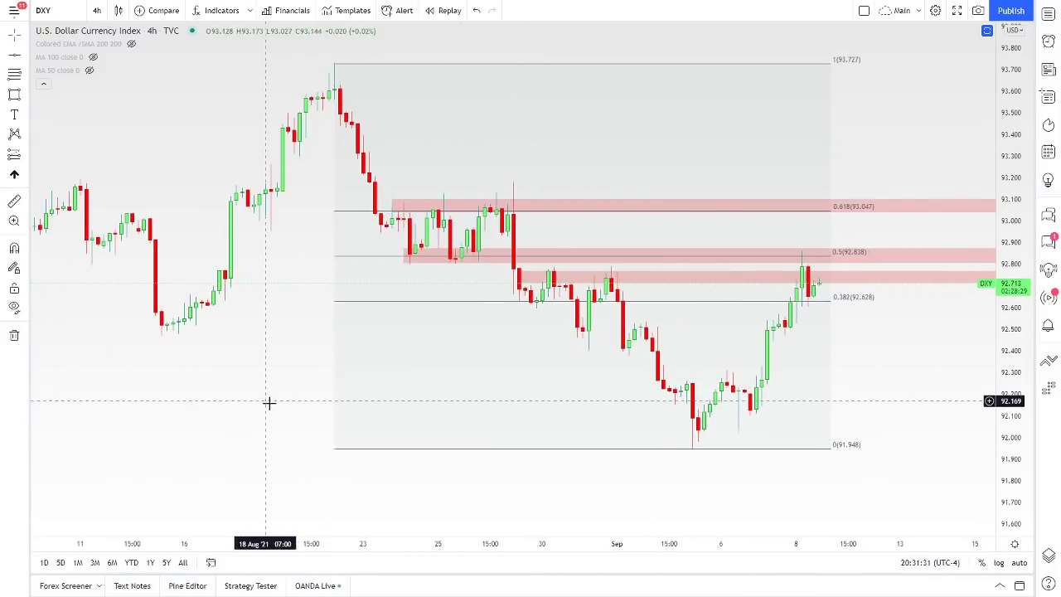
left_click_drag(269, 403, 290, 406)
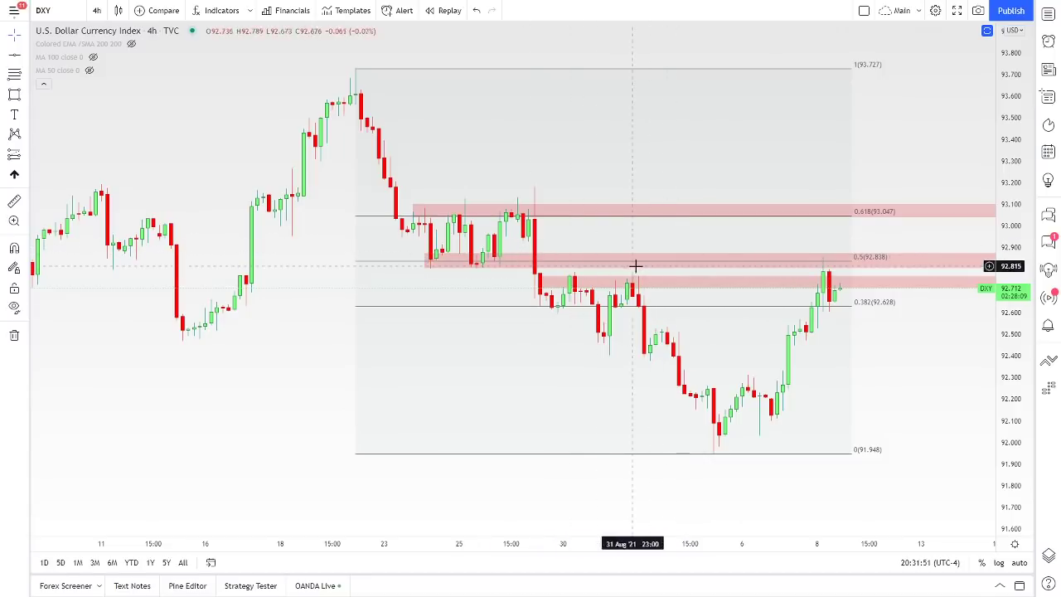
scroll(824, 351, "up", 3)
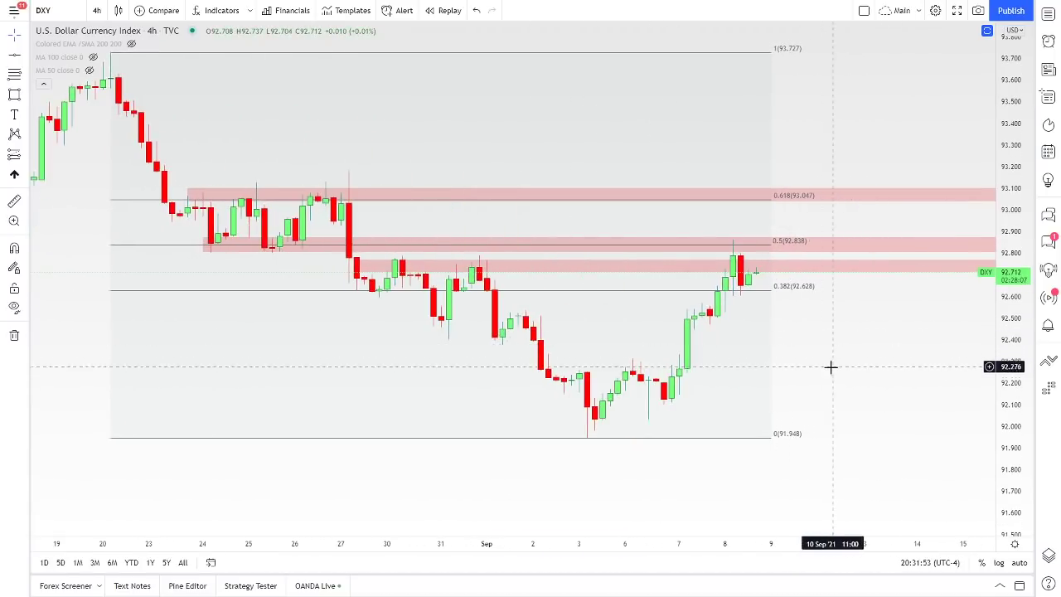
scroll(906, 381, "up", 4)
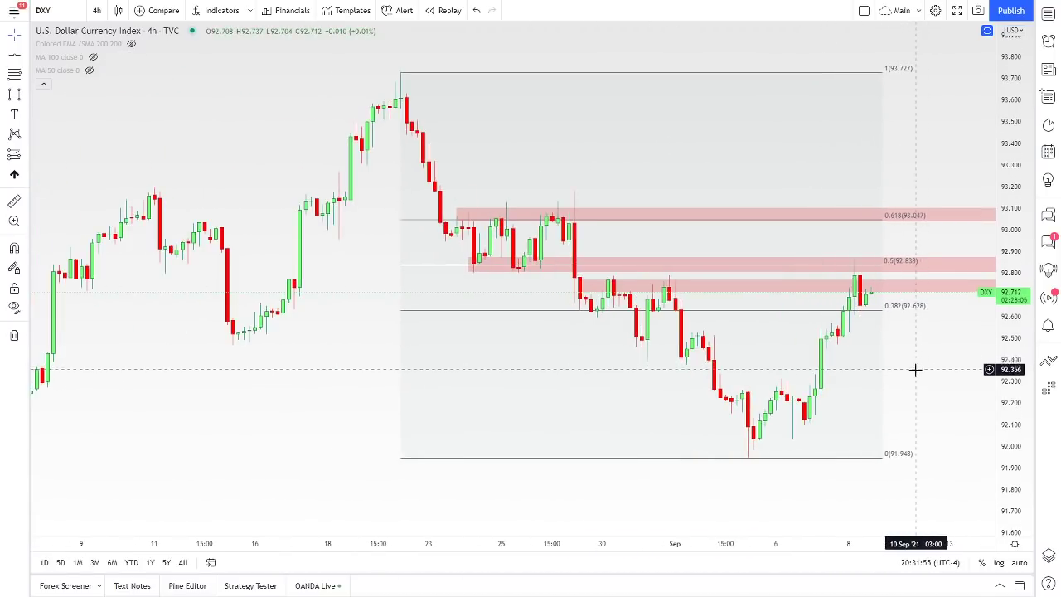
left_click_drag(921, 374, 888, 368)
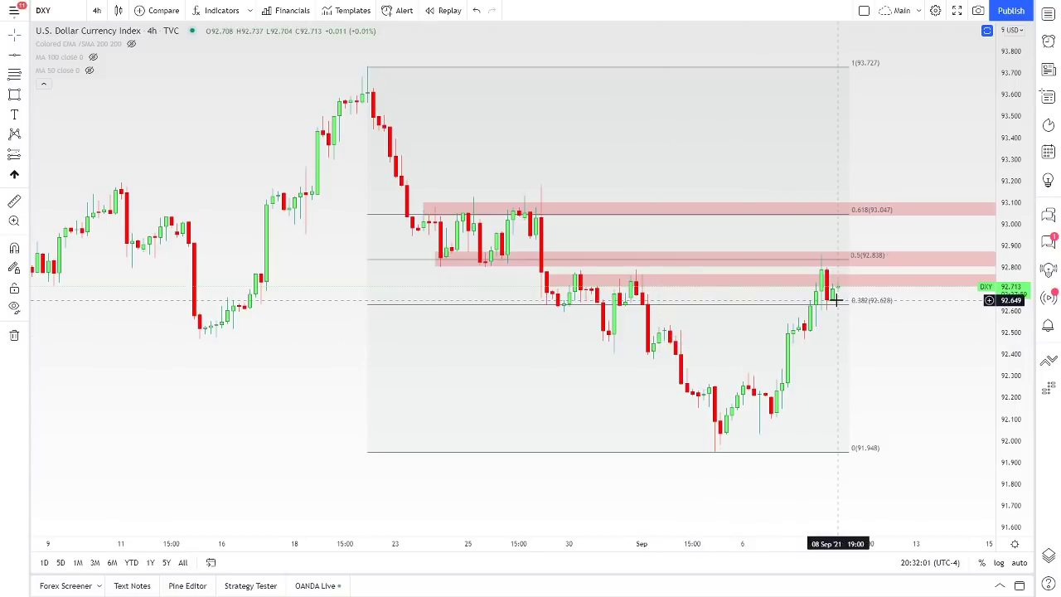
left_click_drag(907, 362, 924, 378)
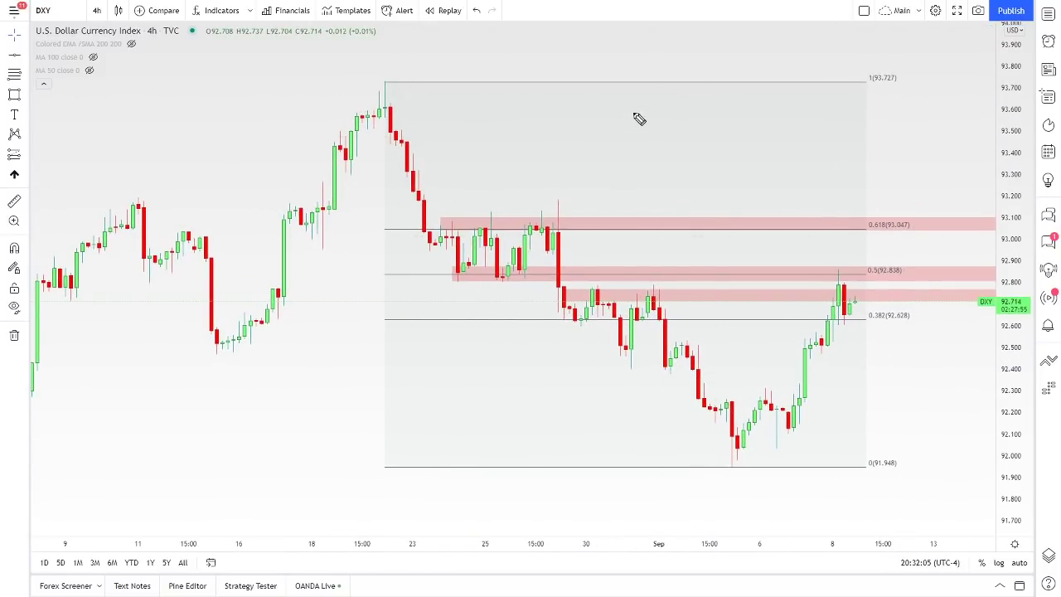
- Handwrite "DXY" inside the upper part of the Fibonacci area, underline it twice, and circle it
left_click_drag(635, 97, 634, 138)
left_click_drag(636, 96, 641, 140)
left_click_drag(671, 104, 706, 131)
mouse_move(705, 96)
left_mouse_down()
mouse_move(673, 131)
mouse_move(738, 116)
mouse_move(731, 134)
left_mouse_up()
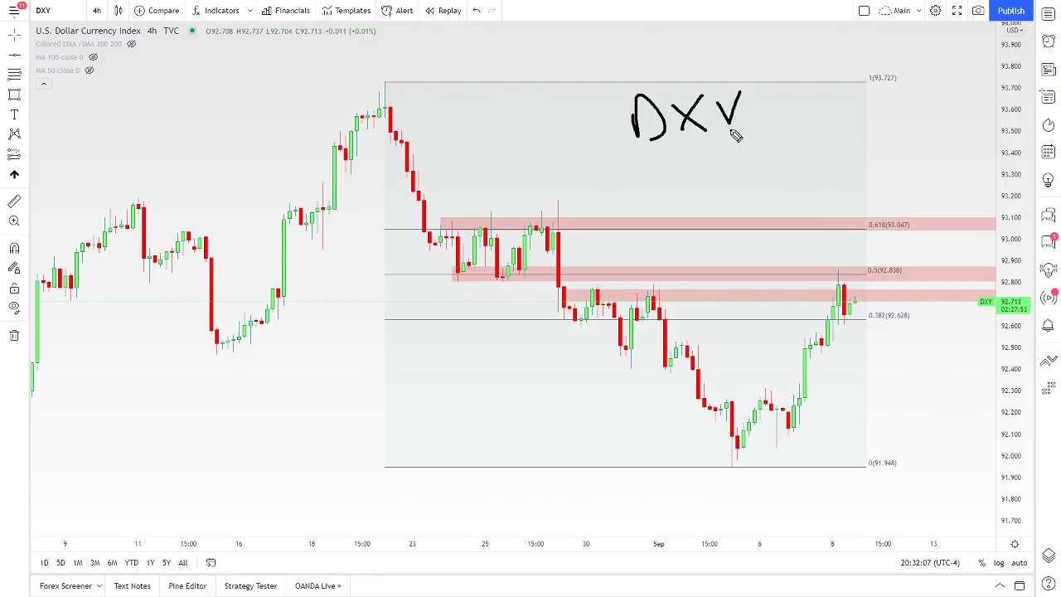
left_click_drag(622, 151, 769, 147)
left_click_drag(614, 162, 716, 159)
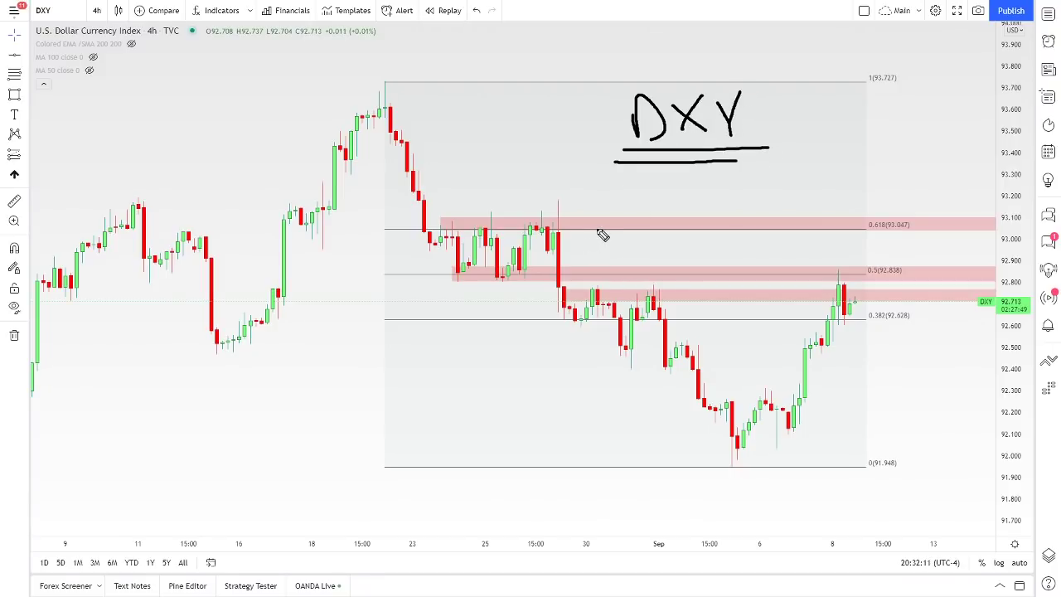
mouse_move(726, 66)
left_mouse_down()
mouse_move(639, 77)
mouse_move(805, 142)
mouse_move(721, 66)
left_mouse_up()
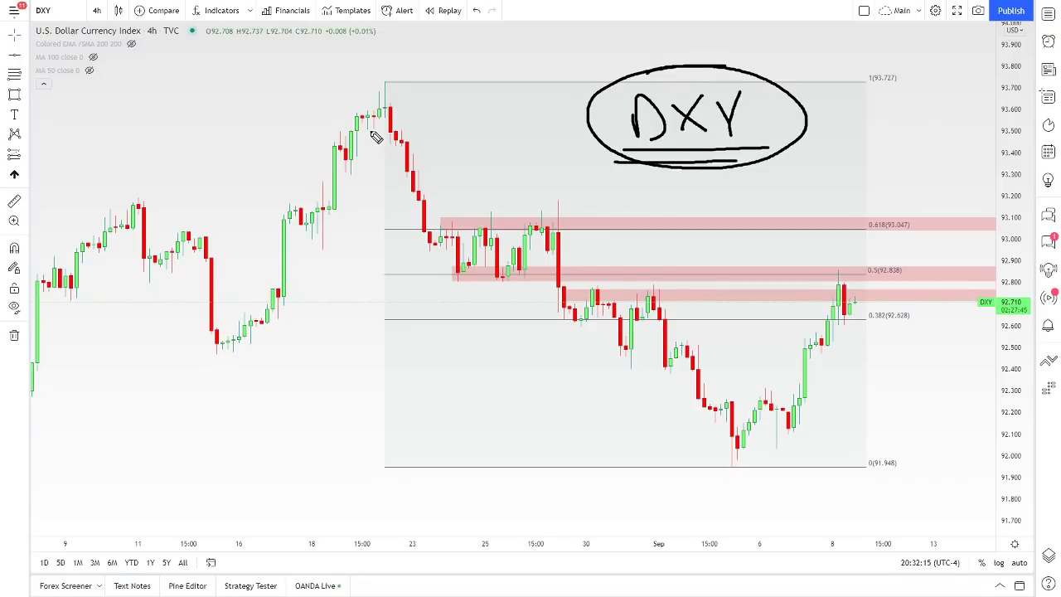
- Handwrite "EUR/USD" above the early August candles and underline the pair
mouse_move(129, 61)
left_mouse_down()
mouse_move(133, 83)
mouse_move(158, 60)
mouse_move(149, 76)
left_mouse_up()
mouse_move(131, 92)
left_mouse_down()
mouse_move(166, 95)
mouse_move(184, 68)
mouse_move(208, 76)
mouse_move(239, 64)
mouse_move(256, 64)
mouse_move(258, 90)
left_mouse_up()
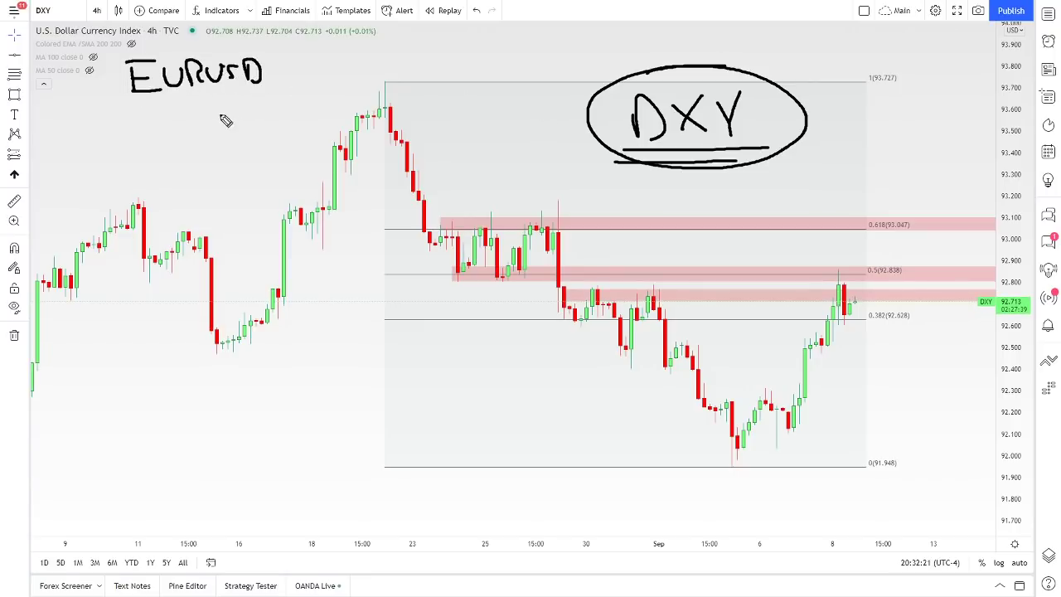
left_click_drag(217, 51, 207, 83)
mouse_move(133, 111)
left_mouse_down()
mouse_move(265, 106)
mouse_move(283, 87)
left_mouse_up()
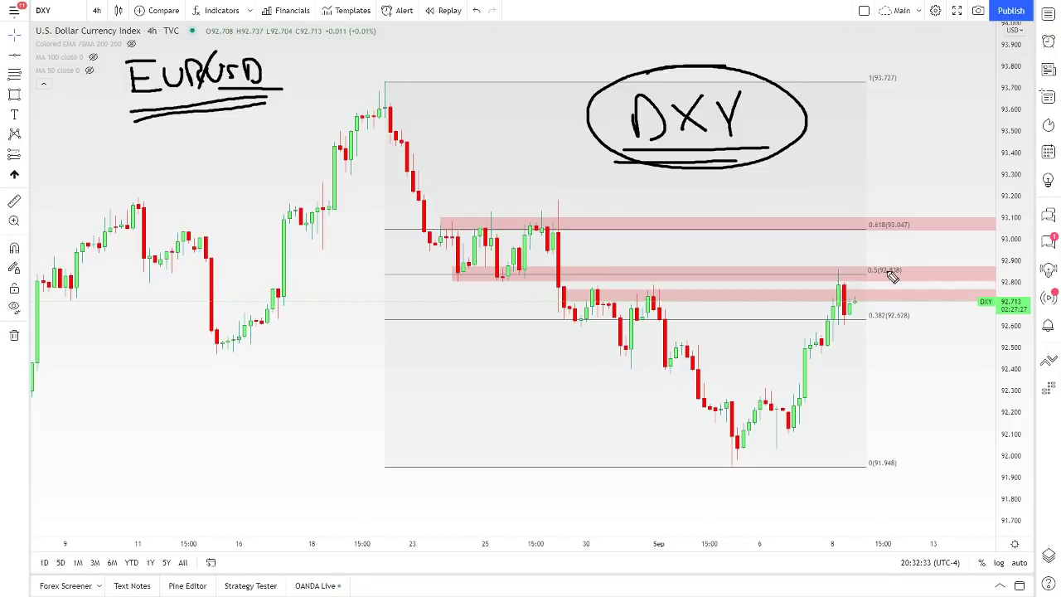
- Circle the latest candles at the 0.5 level, mark the swing high and low, and draw arrows to the 0.382, 0.5 and 0.618 levels
mouse_move(900, 262)
left_mouse_down()
mouse_move(854, 262)
mouse_move(802, 295)
mouse_move(921, 291)
mouse_move(817, 267)
left_mouse_up()
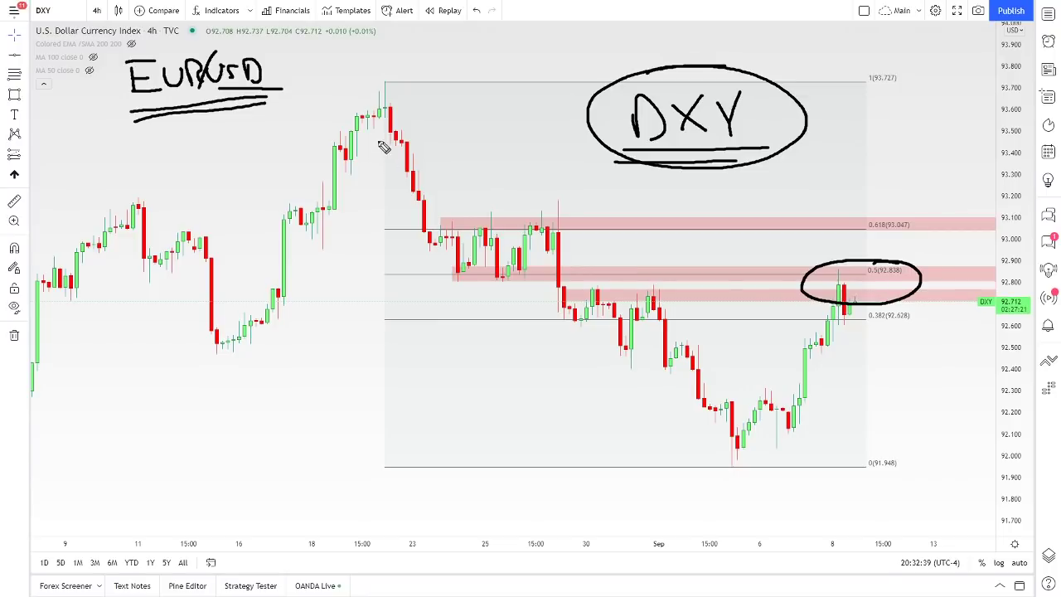
left_click_drag(374, 84, 403, 74)
left_click_drag(714, 469, 771, 465)
left_click_drag(339, 317, 374, 318)
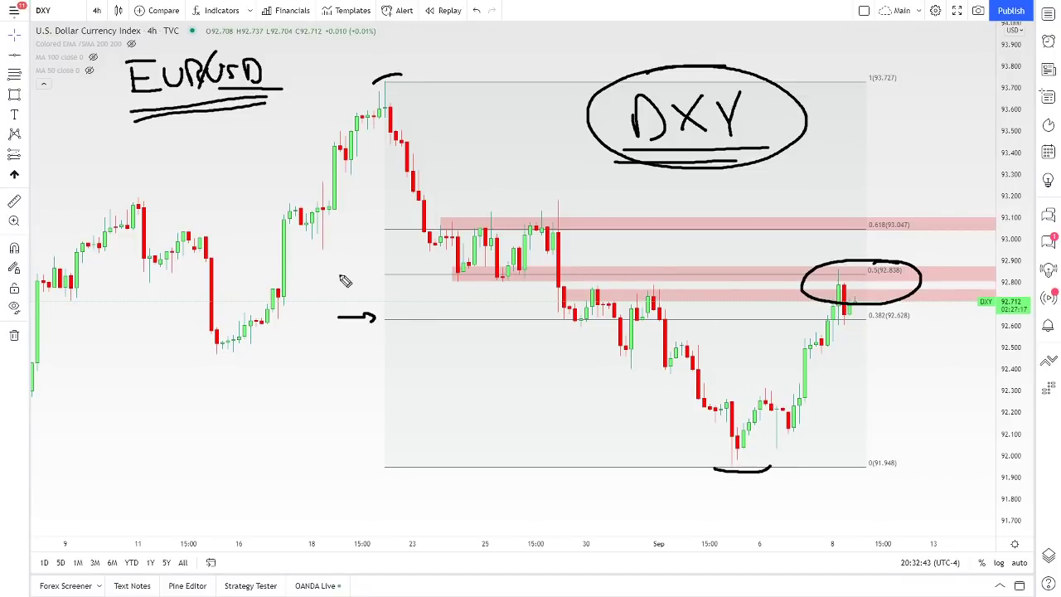
left_click_drag(339, 274, 363, 272)
mouse_move(347, 220)
left_mouse_down()
mouse_move(371, 222)
mouse_move(366, 231)
left_mouse_up()
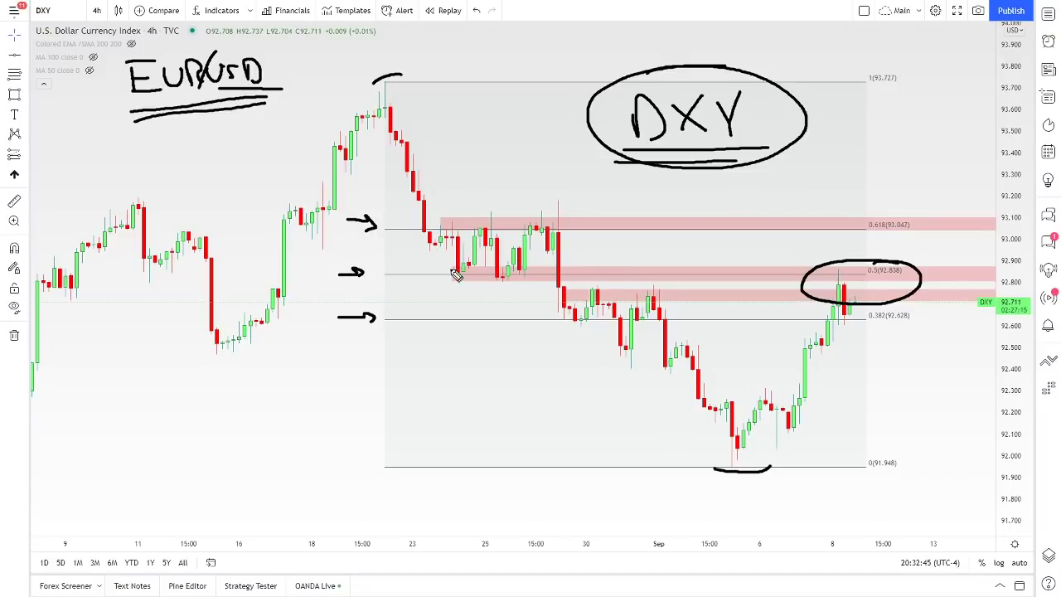
- Mark the two lower red zones with strokes along past price turns, underline "EUR/USD" once more, and clear all the handwriting
mouse_move(449, 268)
left_mouse_down()
mouse_move(490, 280)
mouse_move(693, 282)
left_mouse_up()
left_click_drag(562, 289, 628, 288)
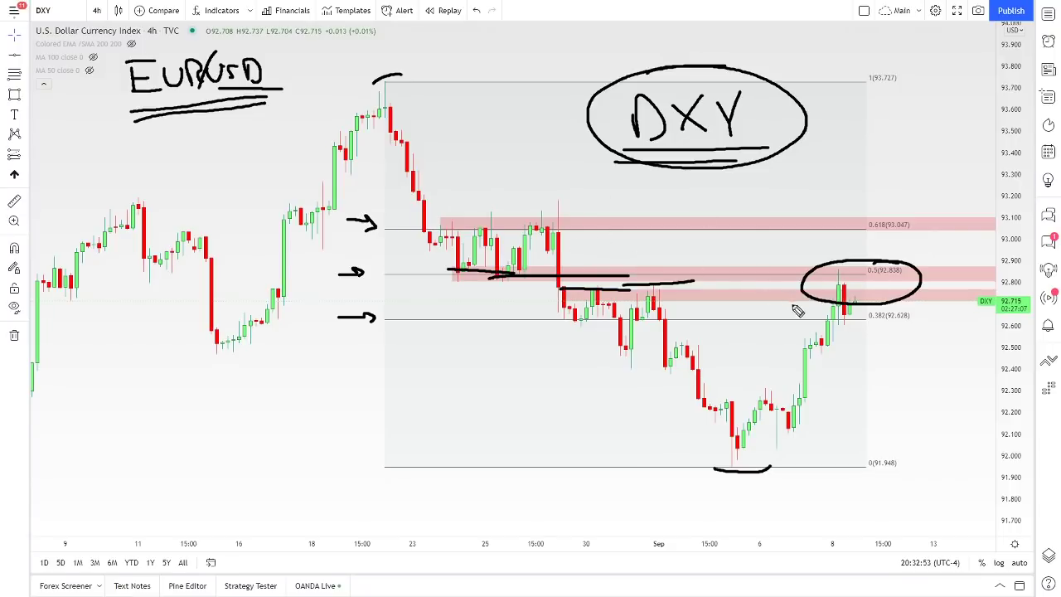
left_click_drag(142, 129, 272, 120)
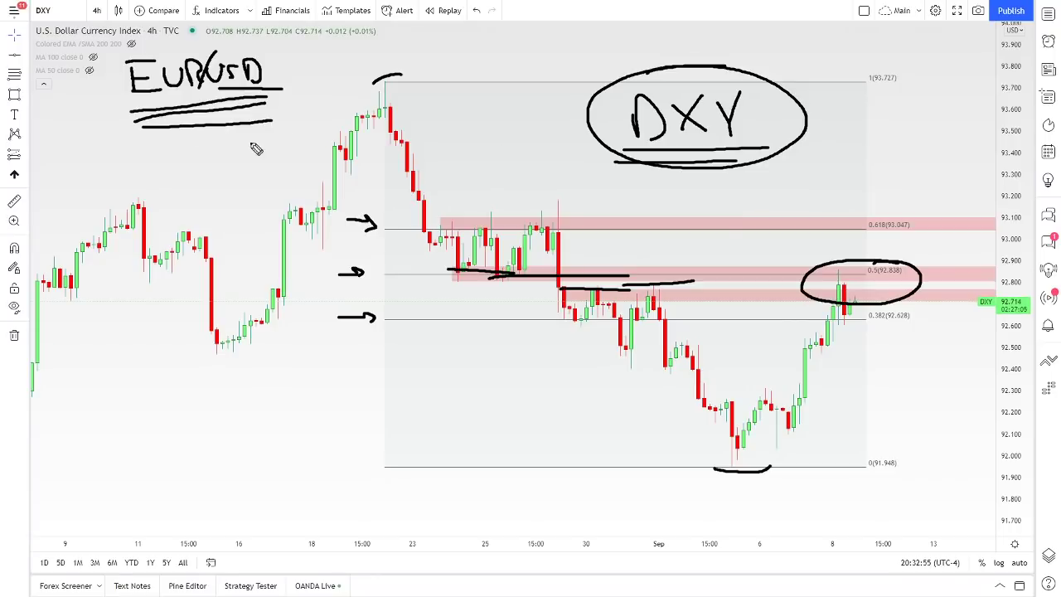
key("Escape")
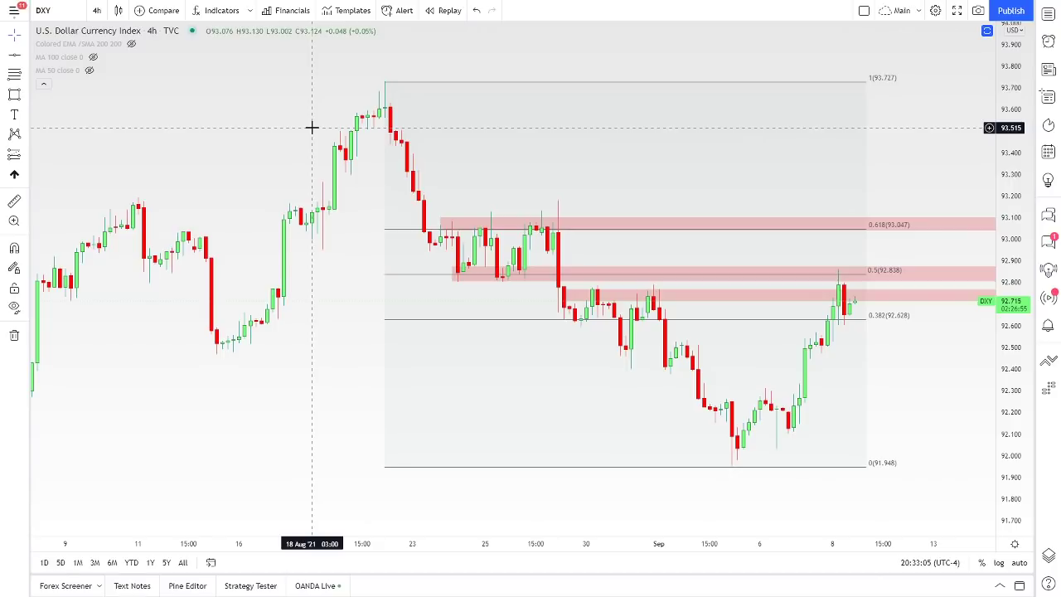
- Load the GBPUSD 4-hour chart and view its recent price action
type("GBPUSD")
key("Return")
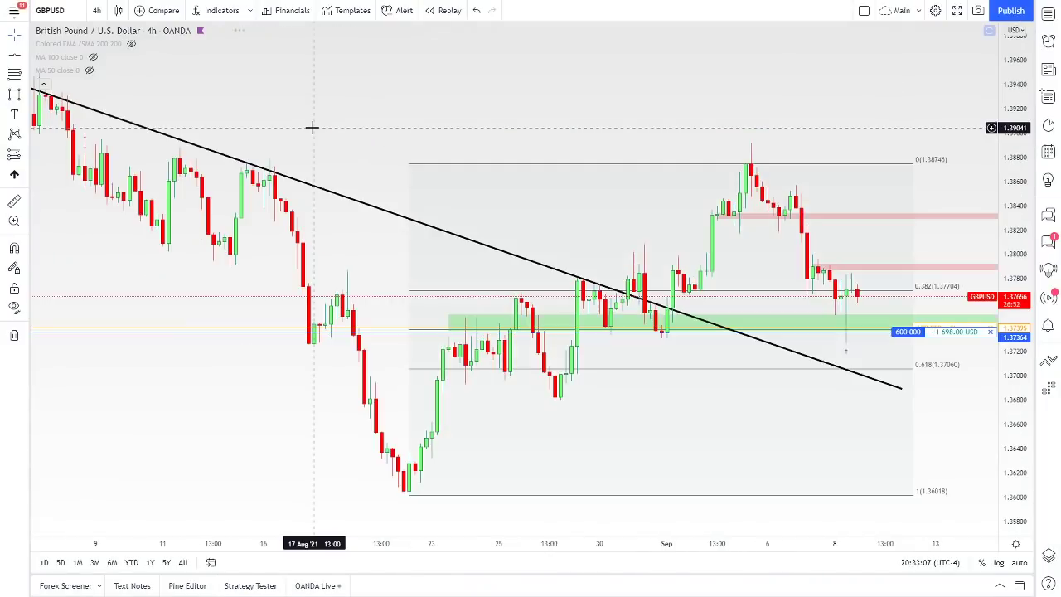
left_click_drag(611, 97, 531, 92)
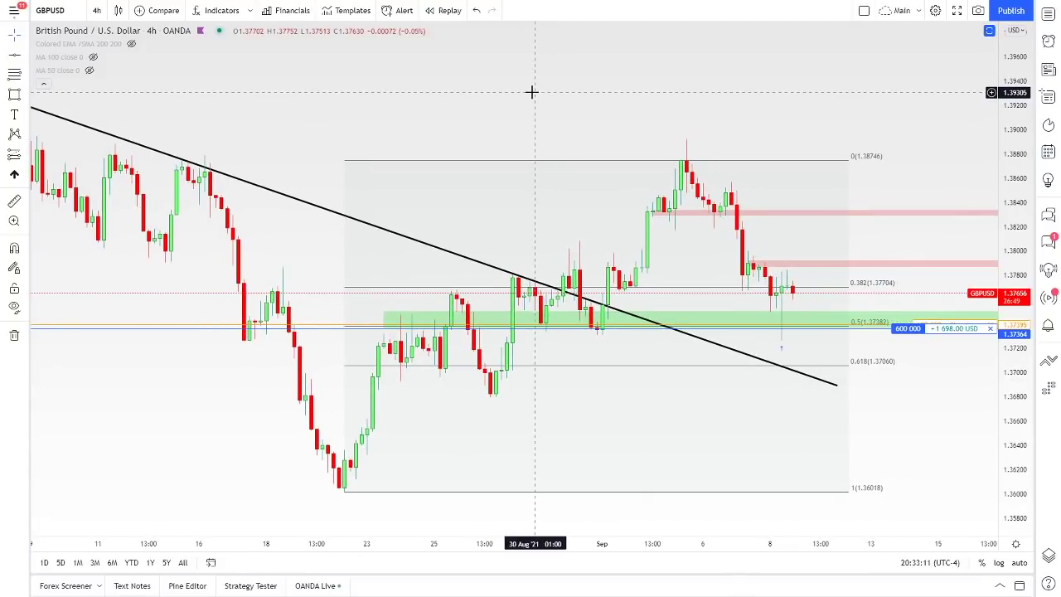
- Return to the DXY chart, sketch a downward arrow from the lowest red resistance zone, and remove it
type("DXY")
key("Return")
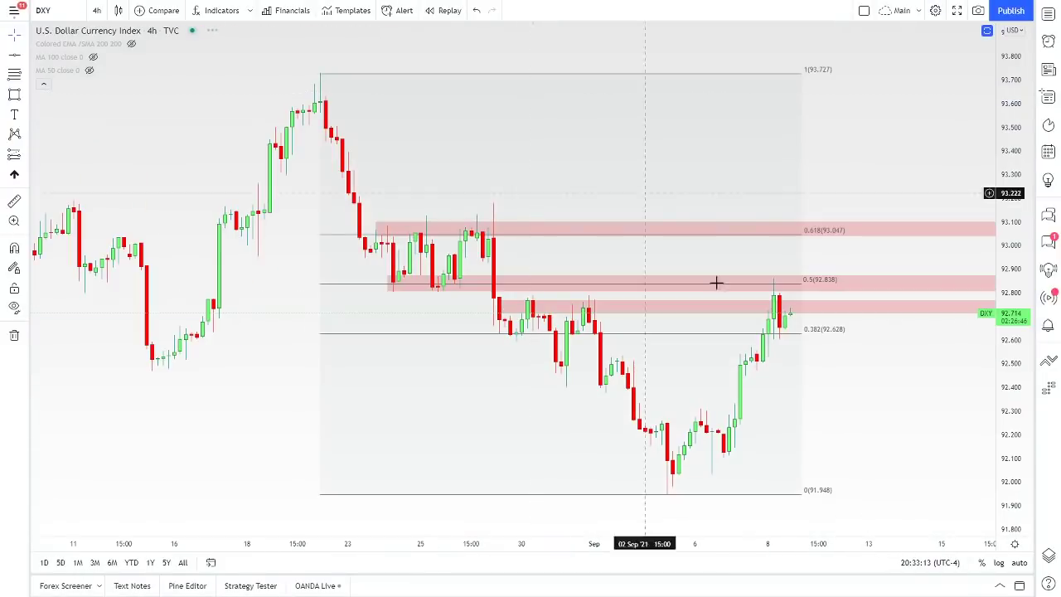
left_click_drag(791, 297, 845, 380)
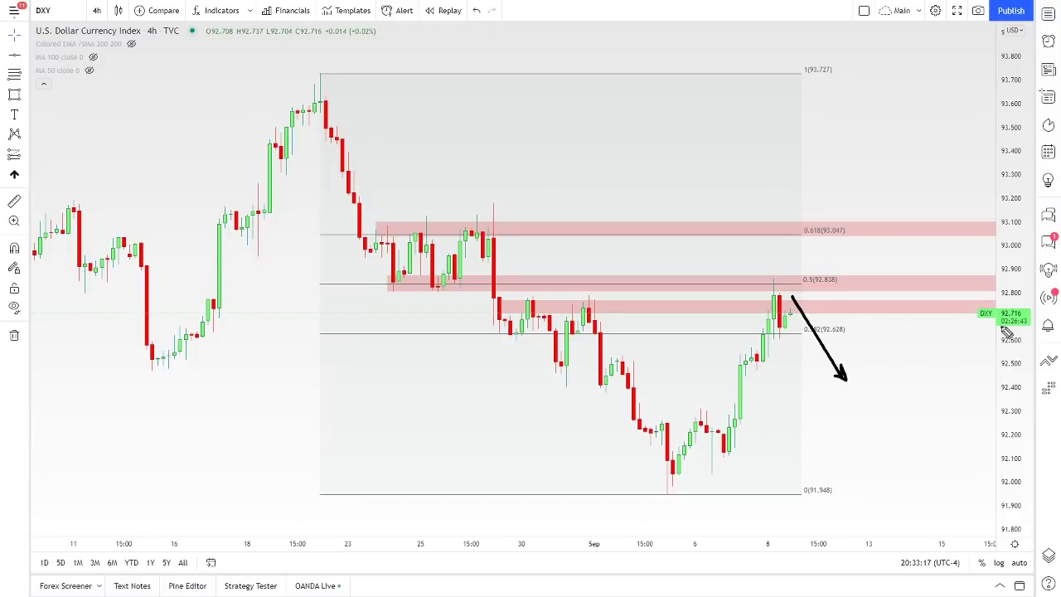
key("ctrl+z")
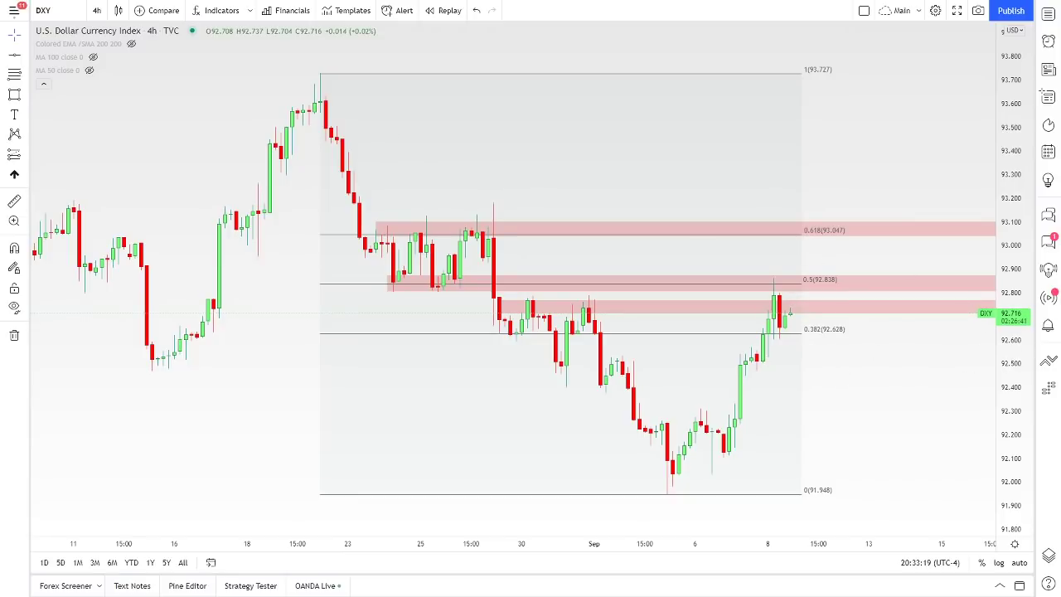
- Reopen GBPUSD and examine the rally from the late August low to the early September high and its pullback
type("G")
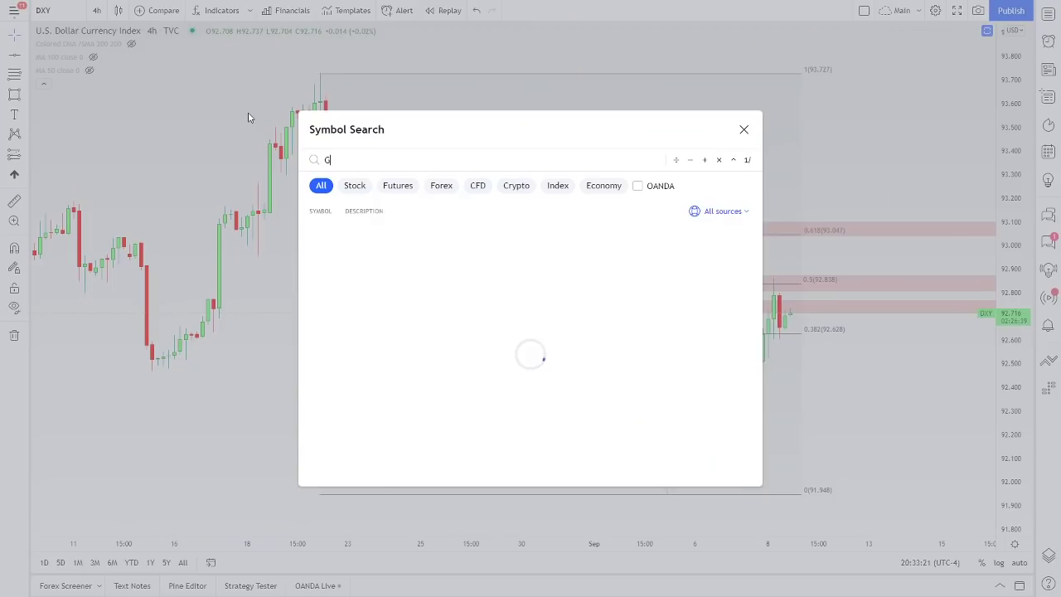
type("BPUSD")
key("Return")
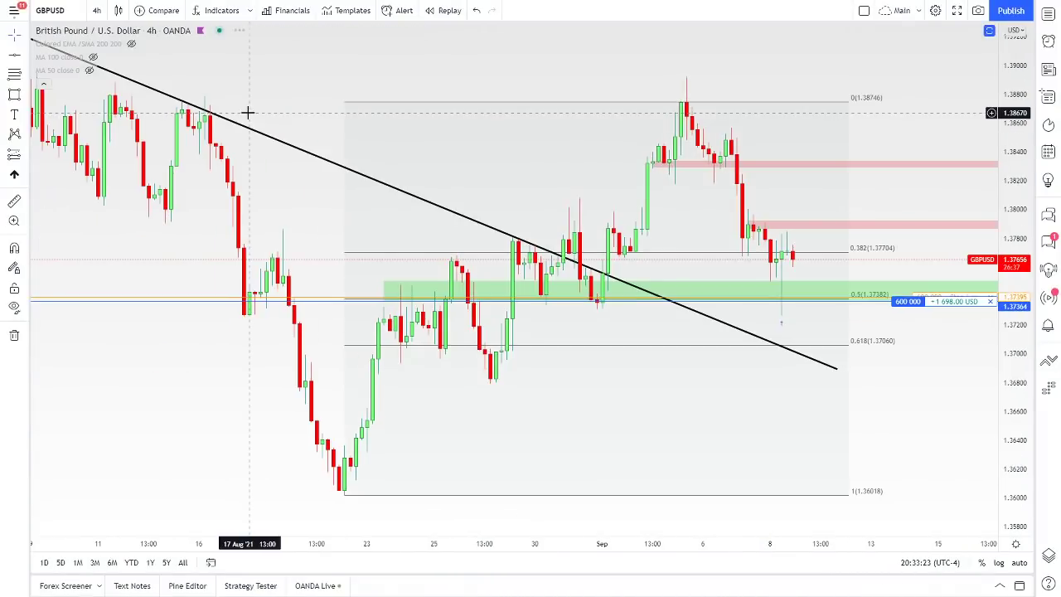
scroll(367, 138, "up", 3)
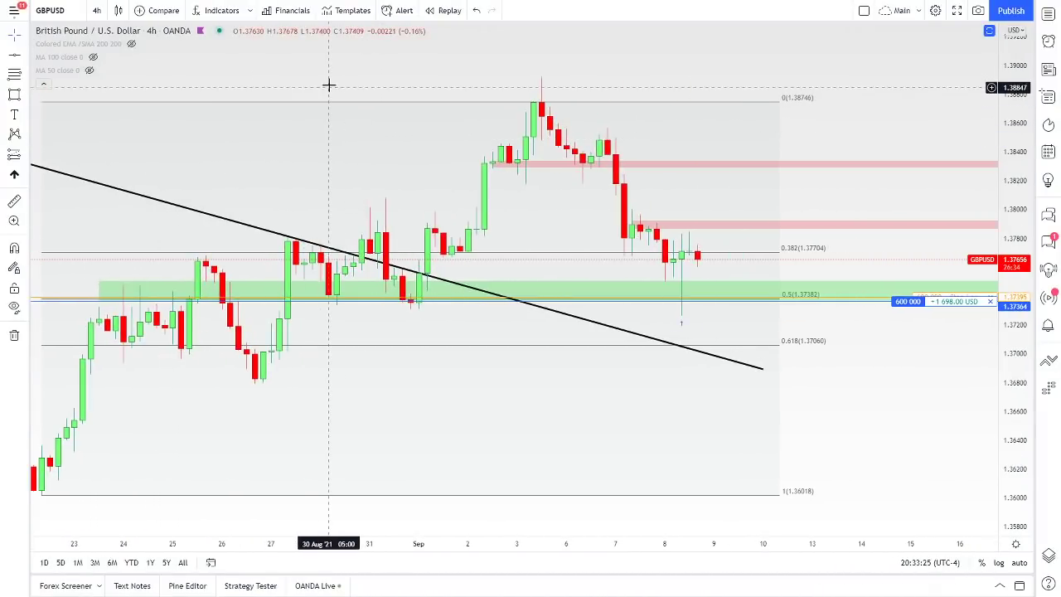
left_click_drag(329, 85, 459, 83)
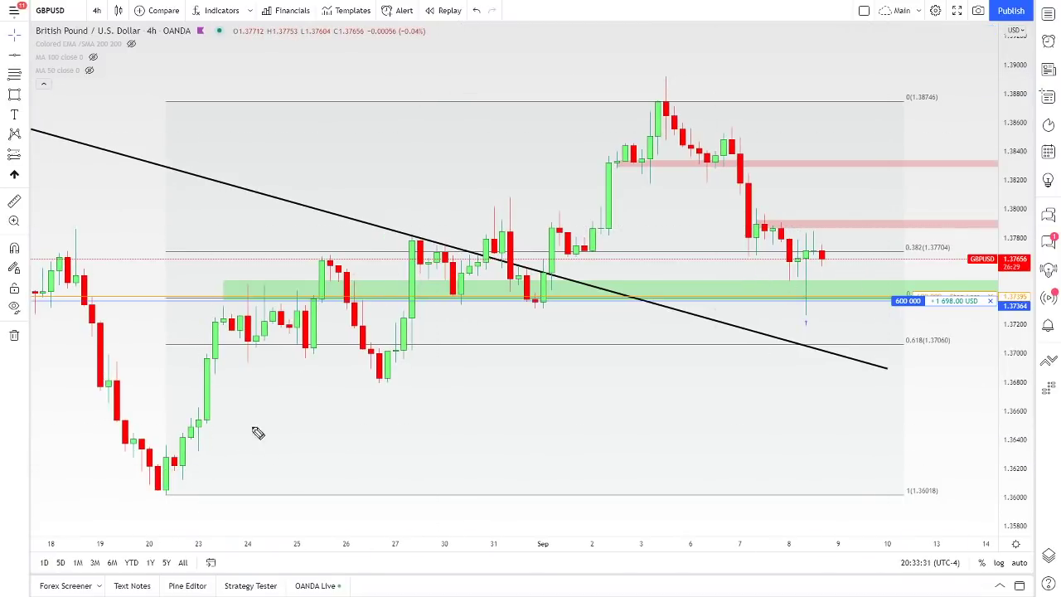
- Circle the GBPUSD swing low and high, underline the two earlier reactions at the green support zone, and erase the marks
mouse_move(177, 490)
left_mouse_down()
mouse_move(171, 497)
mouse_move(134, 477)
left_mouse_up()
left_click_drag(684, 99, 672, 71)
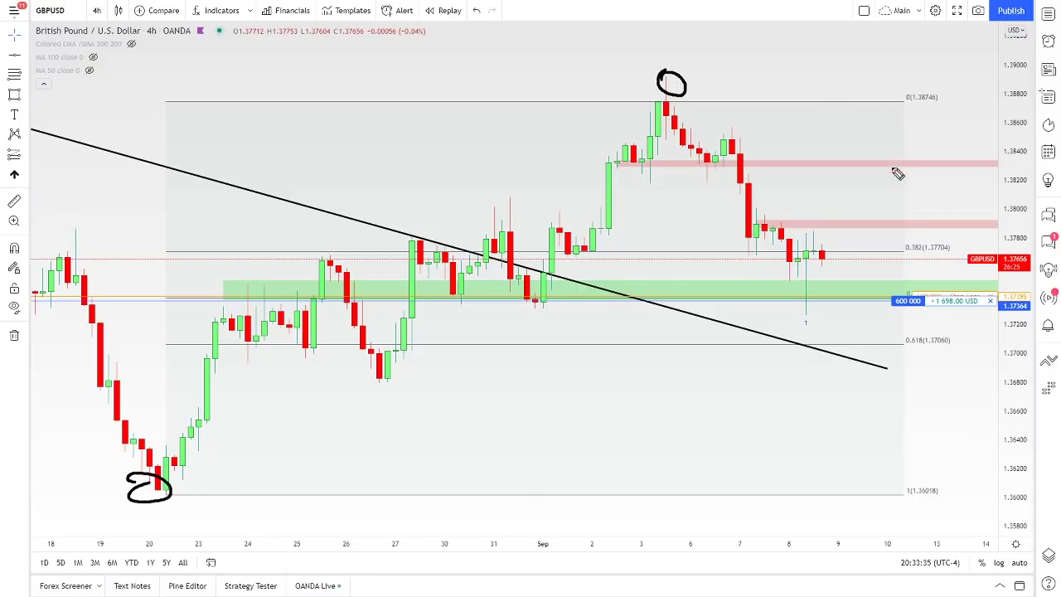
left_click_drag(421, 288, 483, 291)
left_click_drag(527, 294, 568, 293)
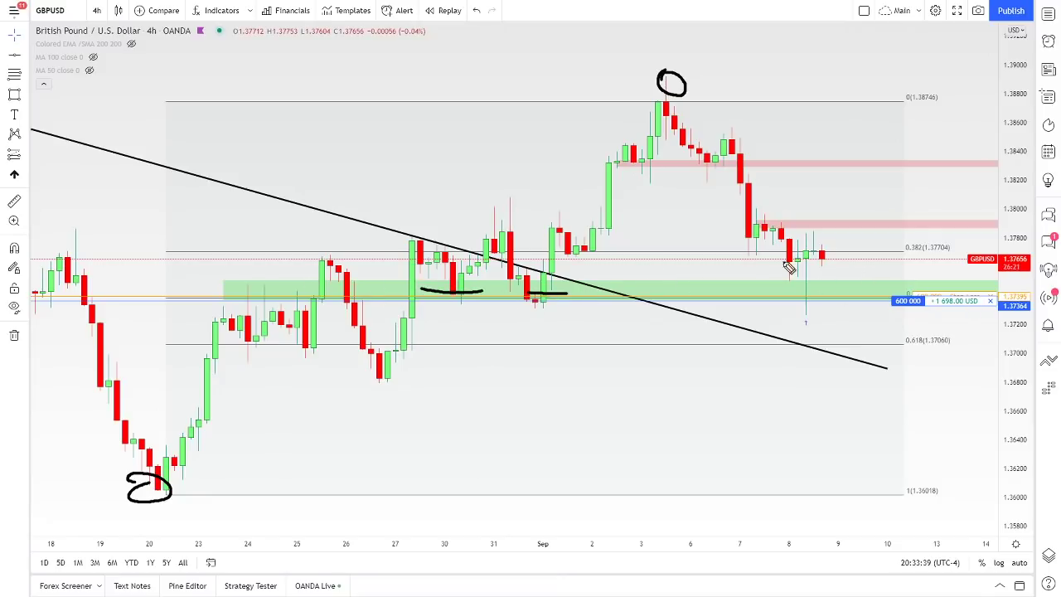
key("Escape")
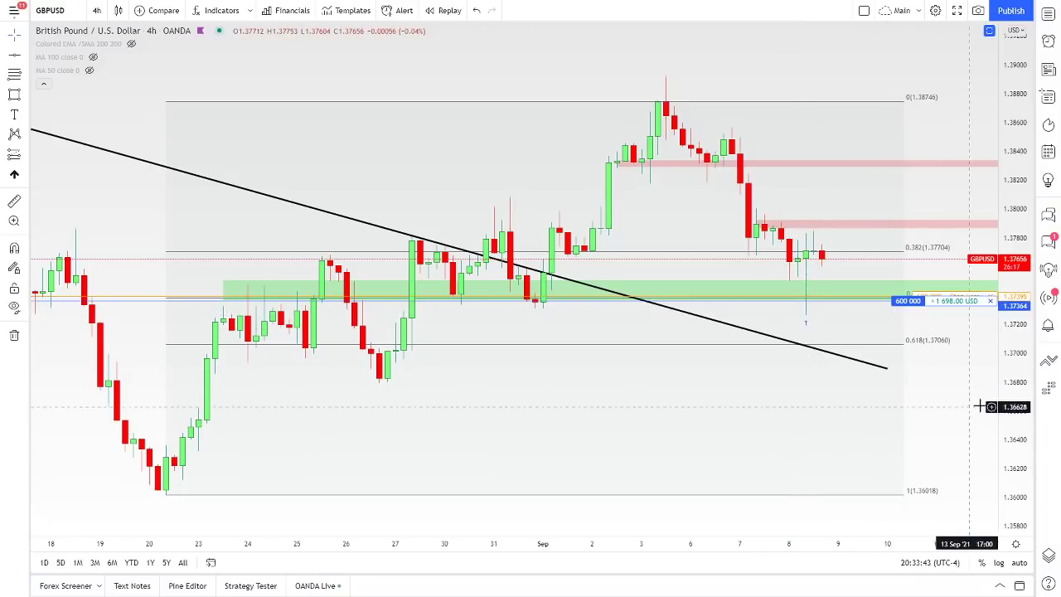
- Switch back to the DXY chart and circle the latest peak around the 0.5 (92.838) level
left_click_drag(1006, 403, 1021, 307)
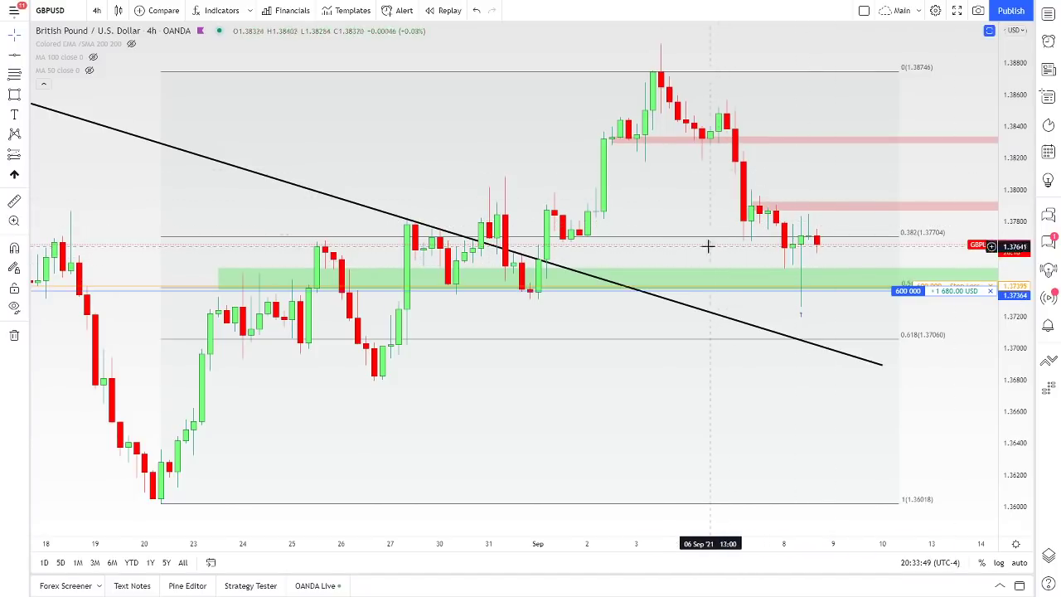
type("DX")
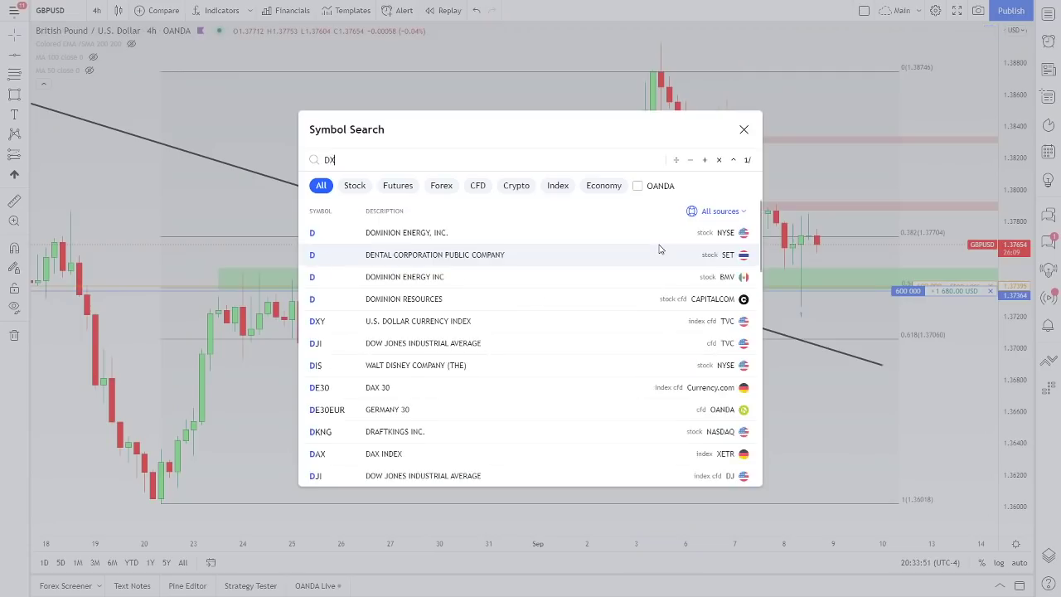
type("Y")
key("Return")
scroll(509, 242, "down", 2)
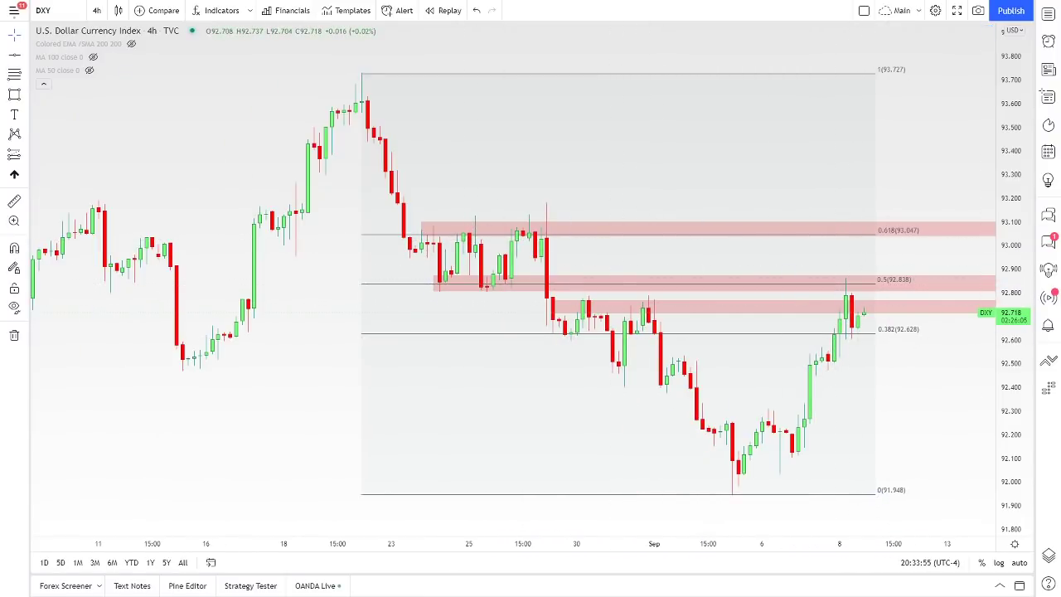
mouse_move(822, 295)
left_mouse_down()
mouse_move(866, 270)
mouse_move(832, 307)
left_mouse_up()
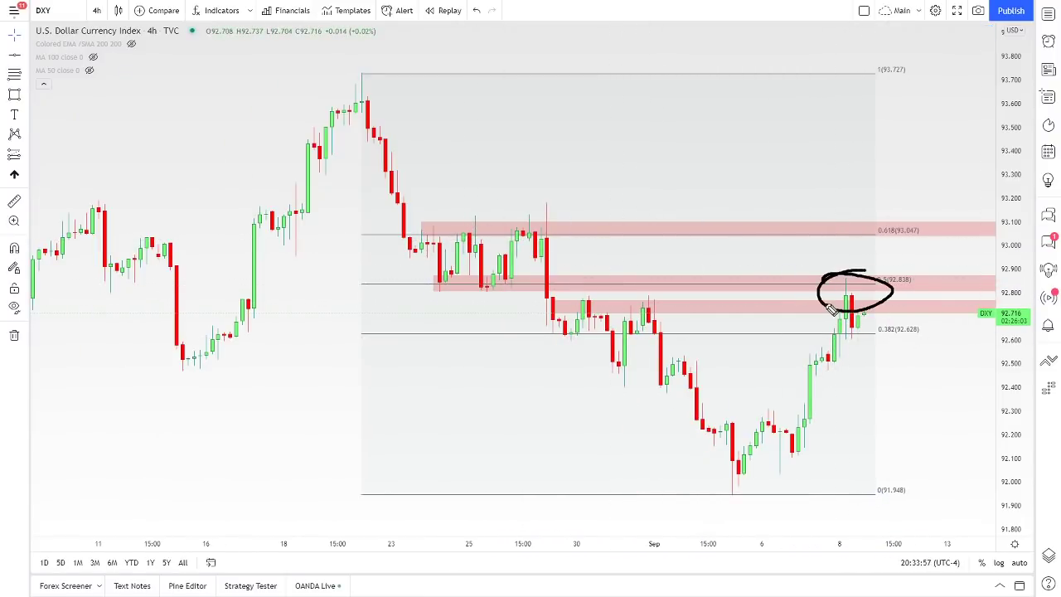
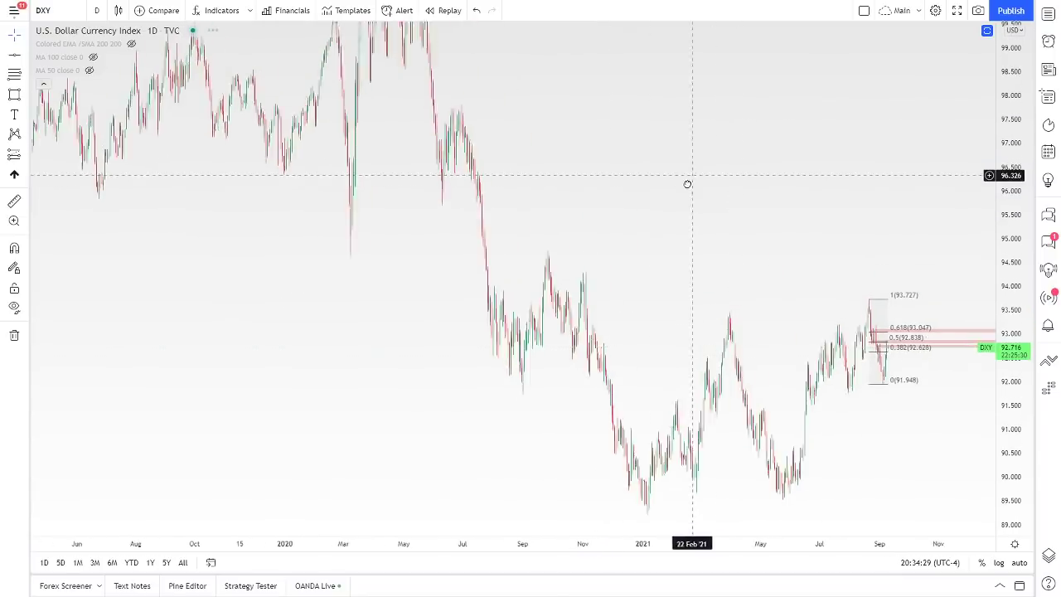
- Show the MA 50, MA 100 and Colored EMA/SMA 200 indicators on the daily DXY chart
scroll(967, 246, "up", 5)
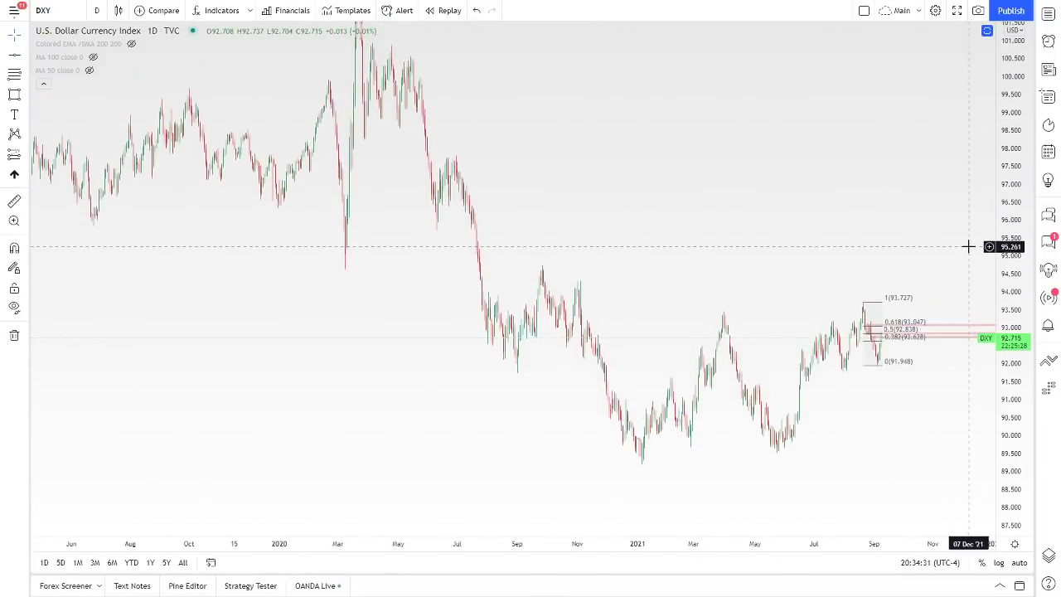
left_click(89, 69)
left_click(92, 57)
left_click(131, 43)
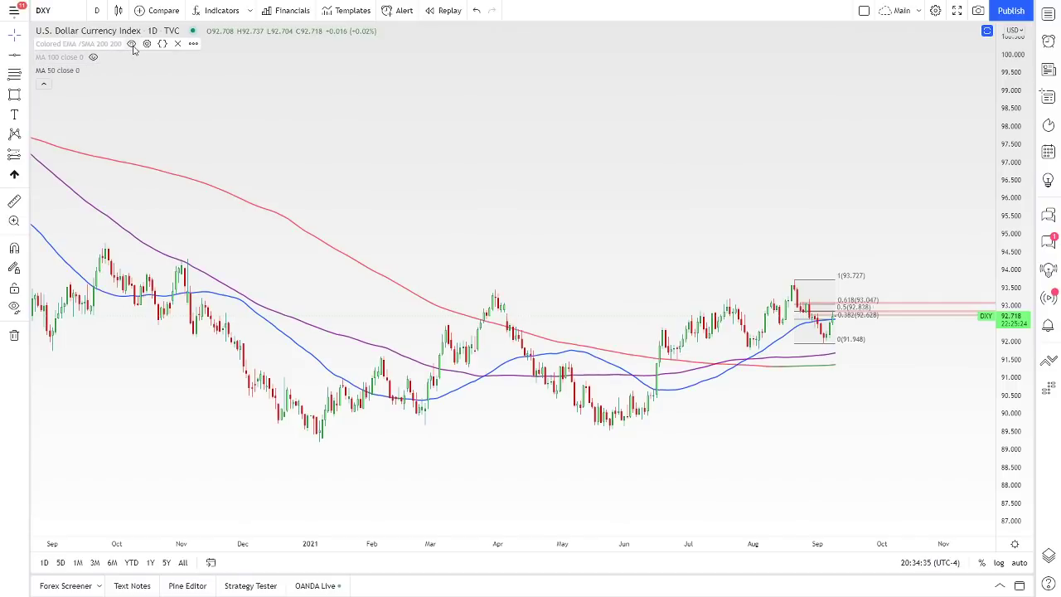
scroll(428, 180, "up", 1)
- Apply the Main indicator template to the DXY chart and make its MA 200 visible
left_click(341, 12)
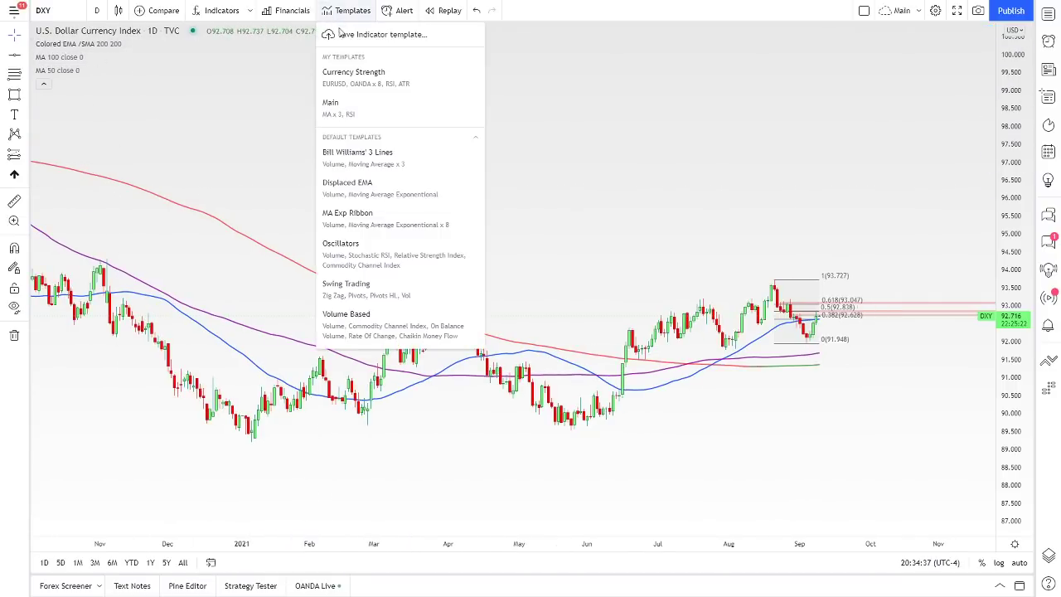
left_click(343, 106)
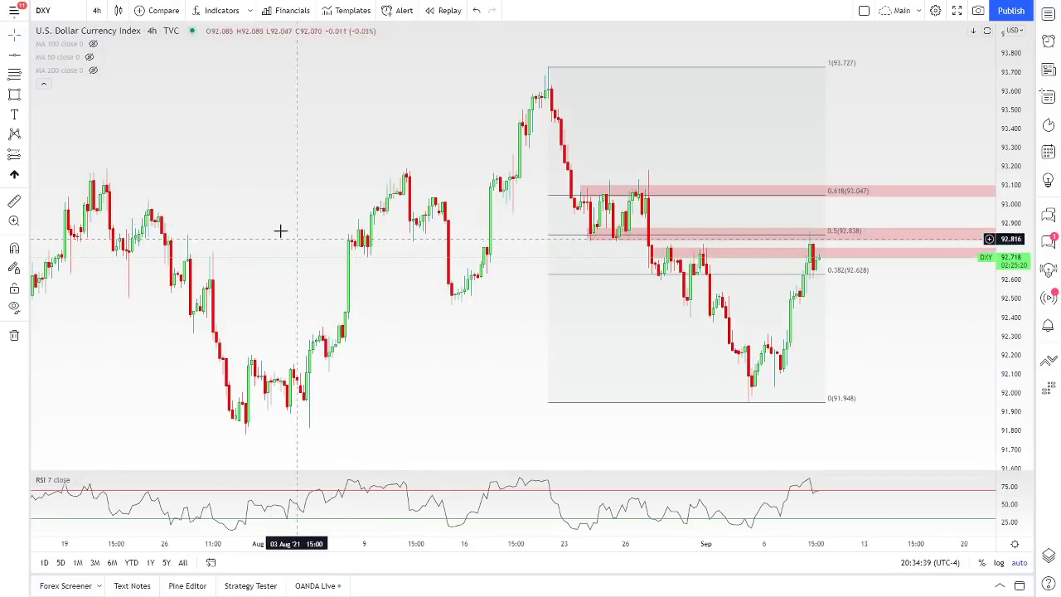
left_click(93, 70)
scroll(294, 142, "down", 1)
scroll(294, 142, "down", 1)
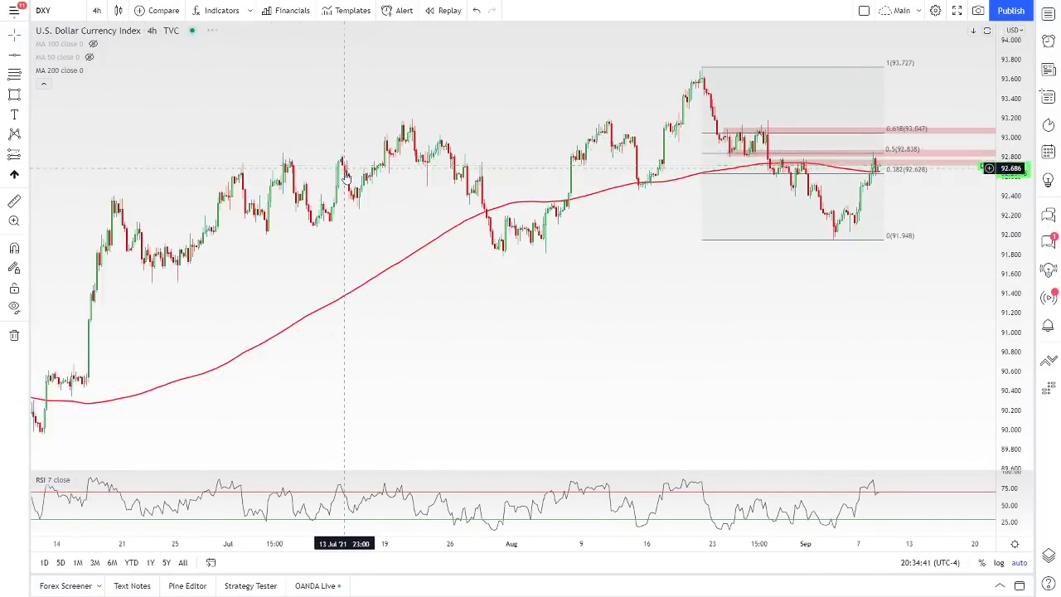
- Change the DXY chart to the daily timeframe and focus on price against the MA 200 since March
scroll(306, 142, "up", 2)
left_click(96, 10)
left_click(106, 360)
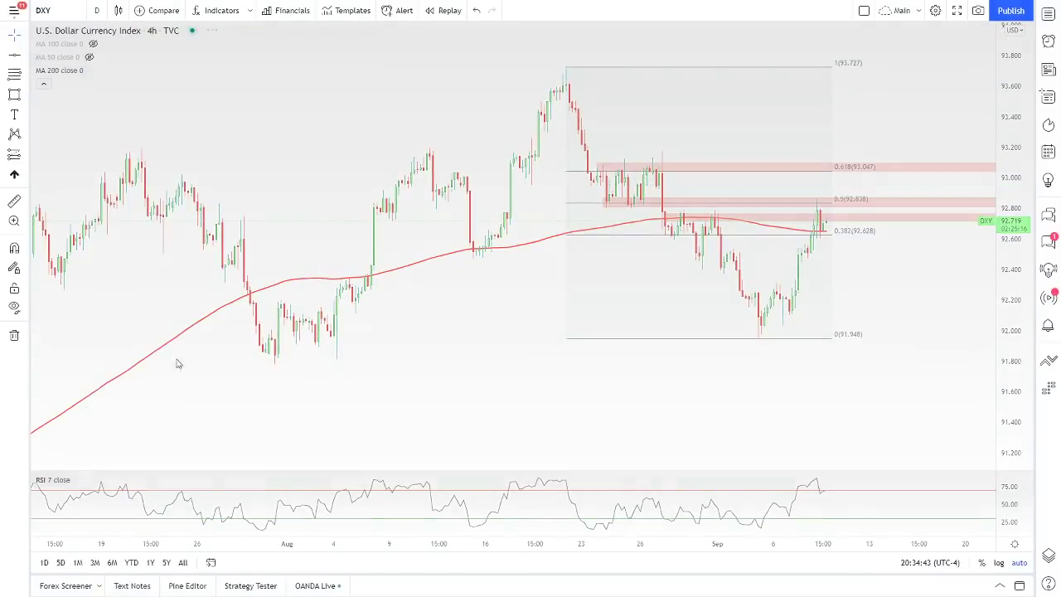
scroll(630, 315, "up", 3)
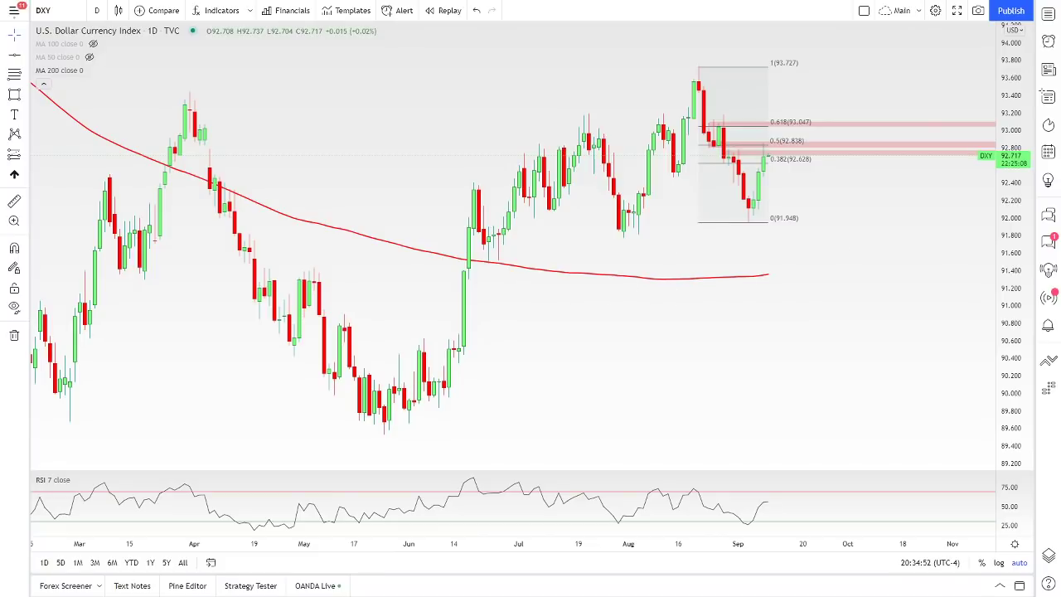
- Circle the DXY decline below the MA 200 from mid-2020 to early 2021 and remove the circle
scroll(571, 218, "down", 6)
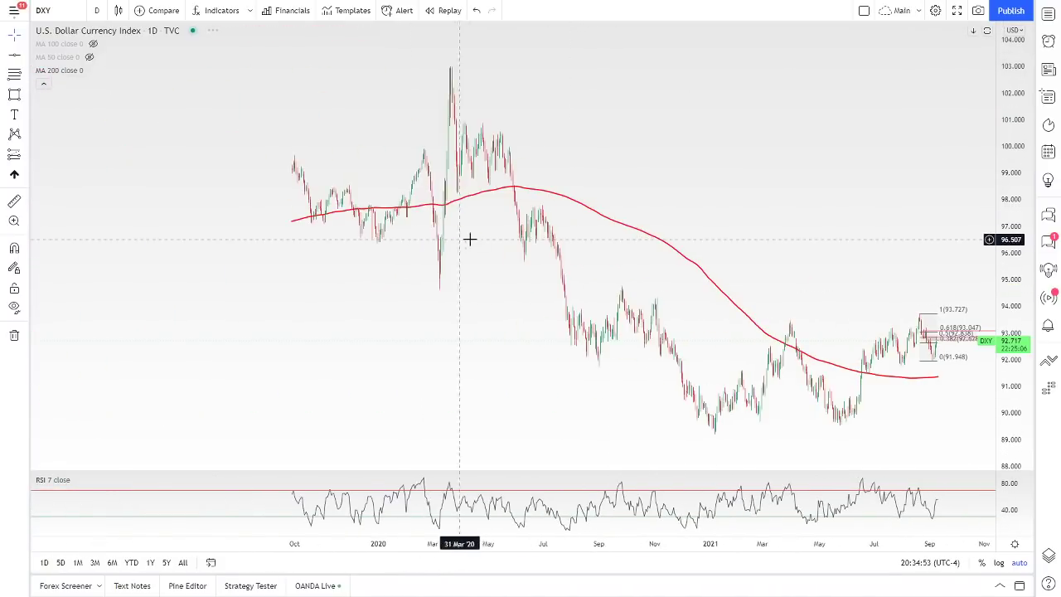
scroll(644, 331, "left", 3)
scroll(781, 304, "up", 2)
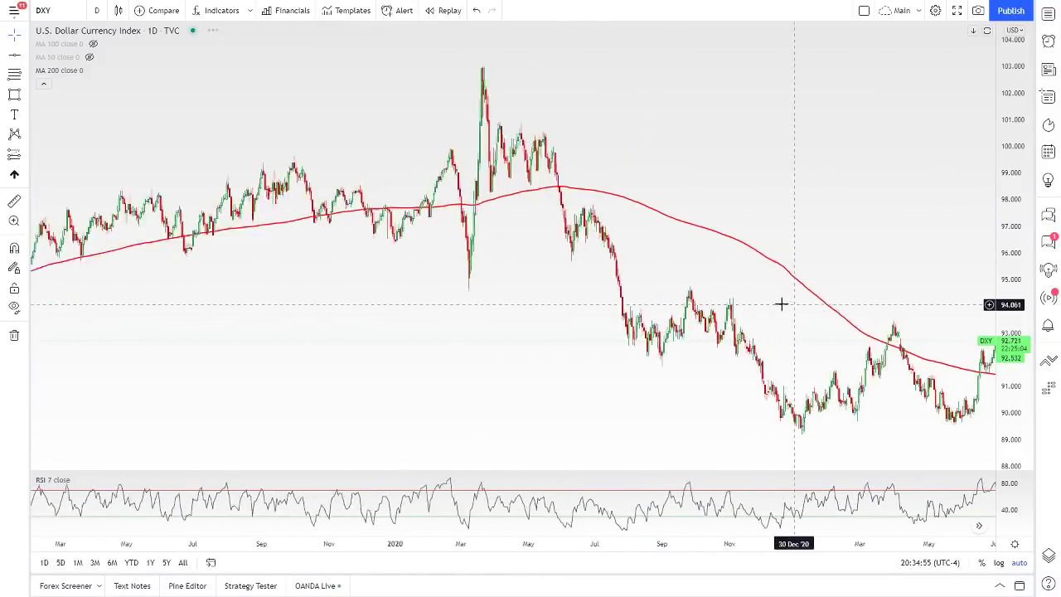
scroll(780, 304, "up", 3)
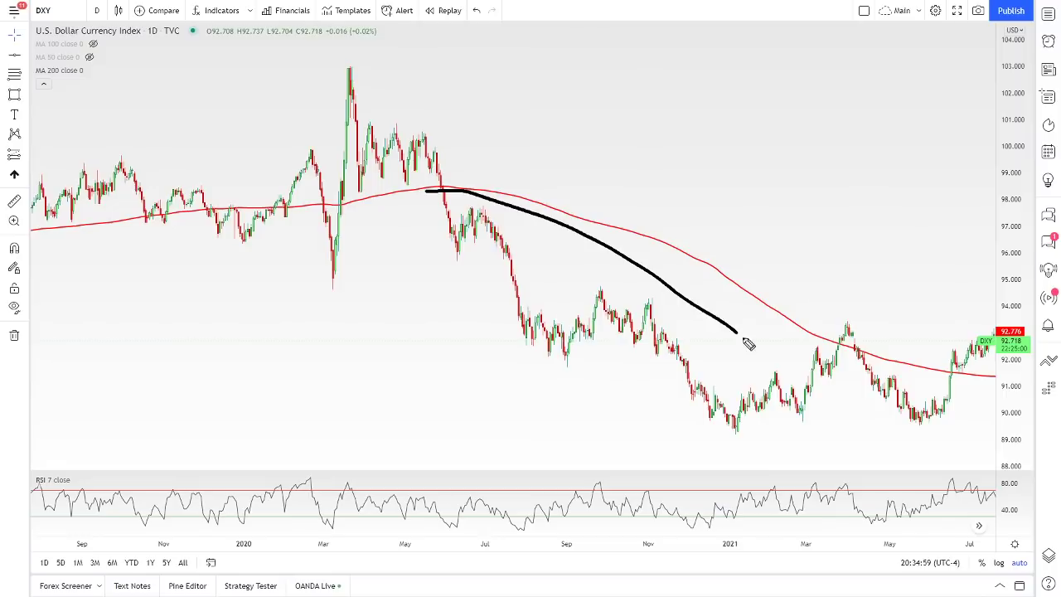
left_click_drag(441, 280, 437, 199)
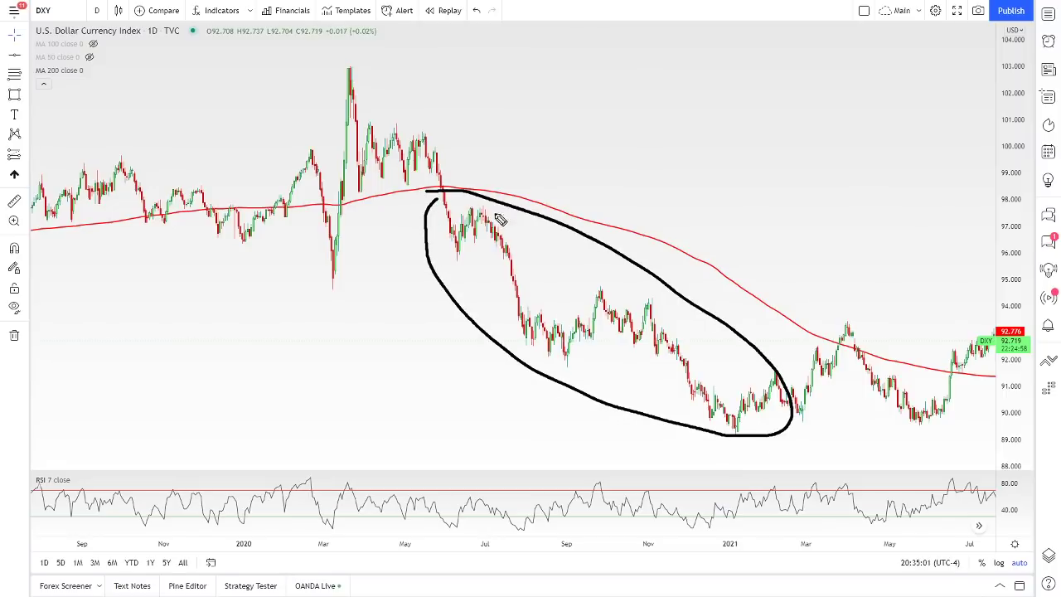
key("ctrl+z")
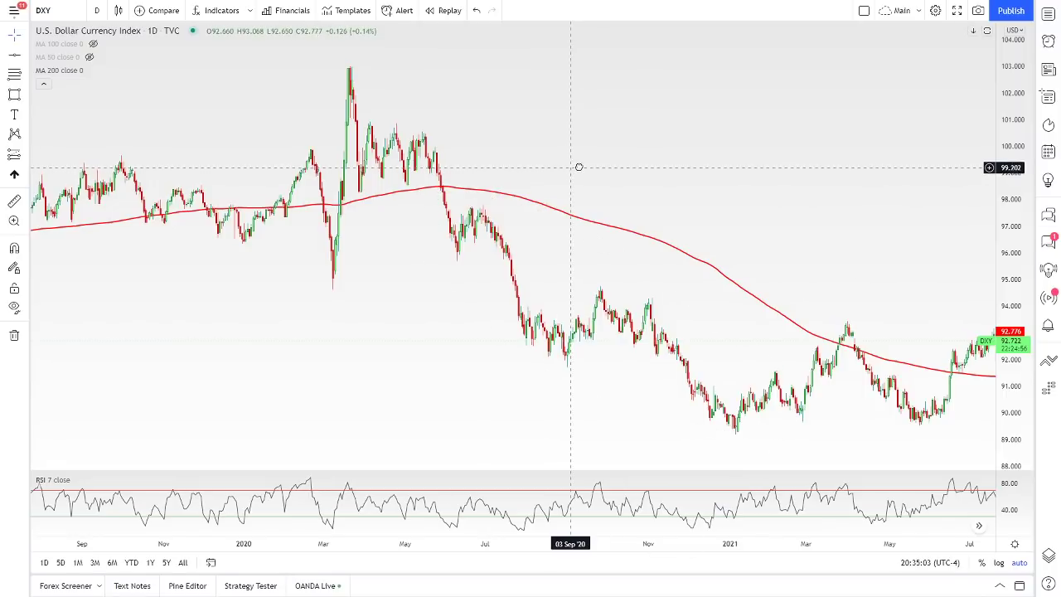
- Mark the DXY rise above the MA 200 from mid-2018 to mid-2019 with a freehand line and remove the line
left_click_drag(578, 166, 694, 249)
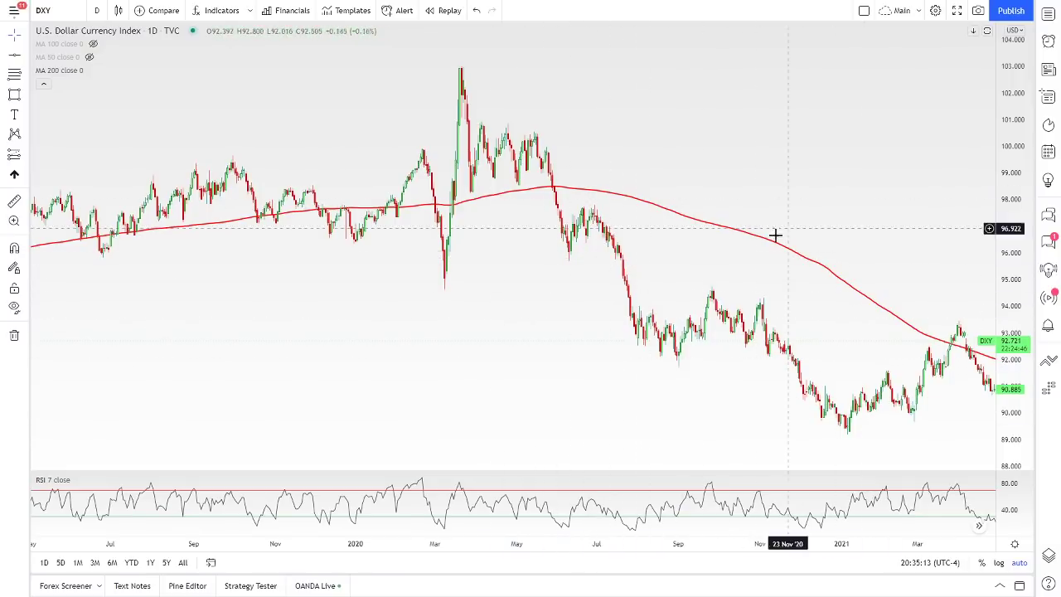
left_click_drag(177, 331, 724, 317)
left_click_drag(117, 216, 421, 163)
scroll(388, 197, "up", 3)
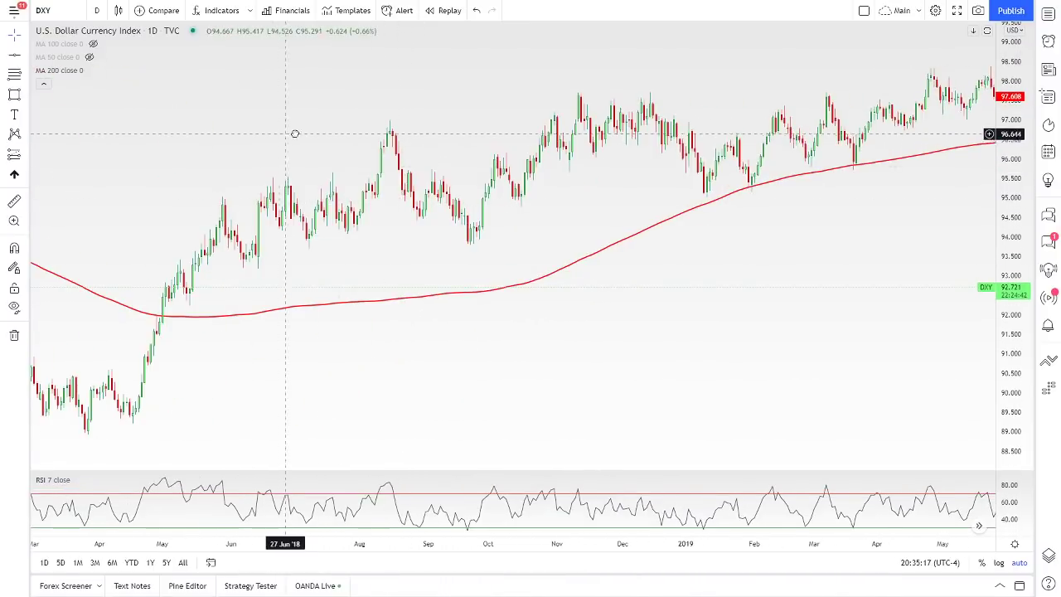
left_click_drag(294, 133, 423, 111)
scroll(475, 111, "down", 2)
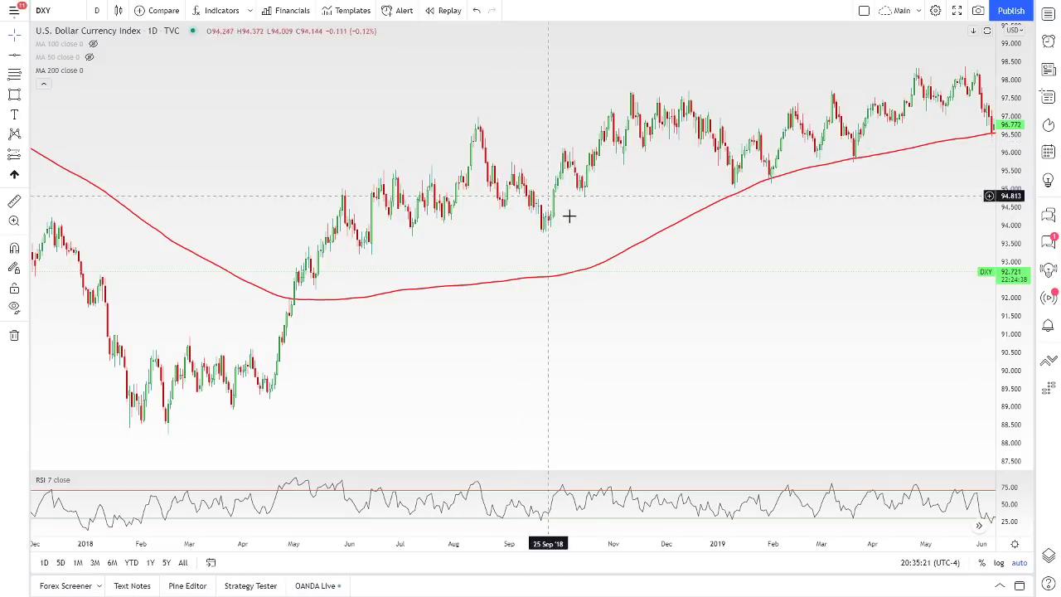
scroll(654, 280, "right", 2)
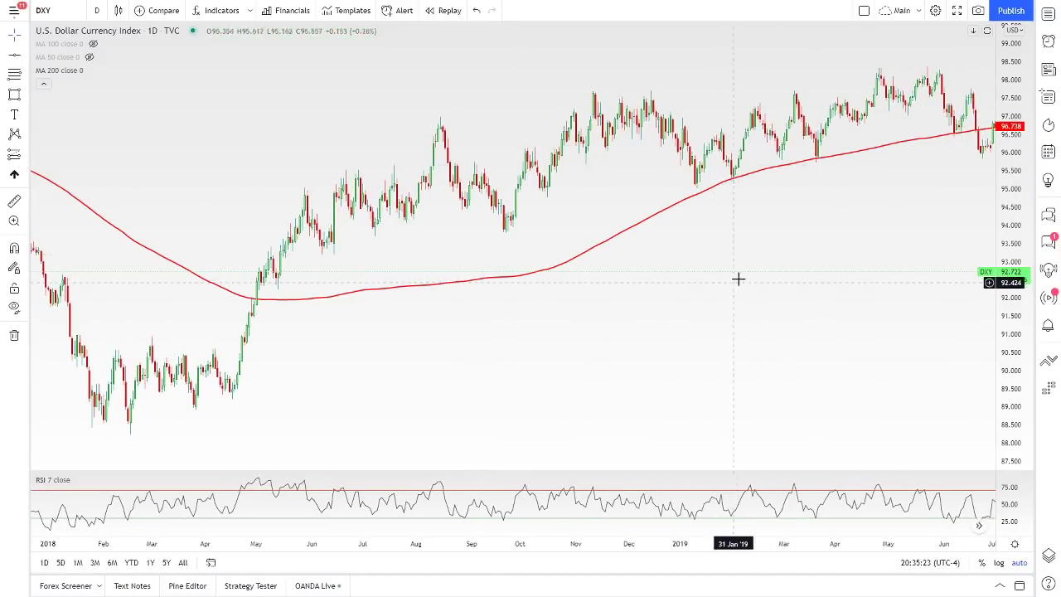
scroll(739, 279, "right", 5)
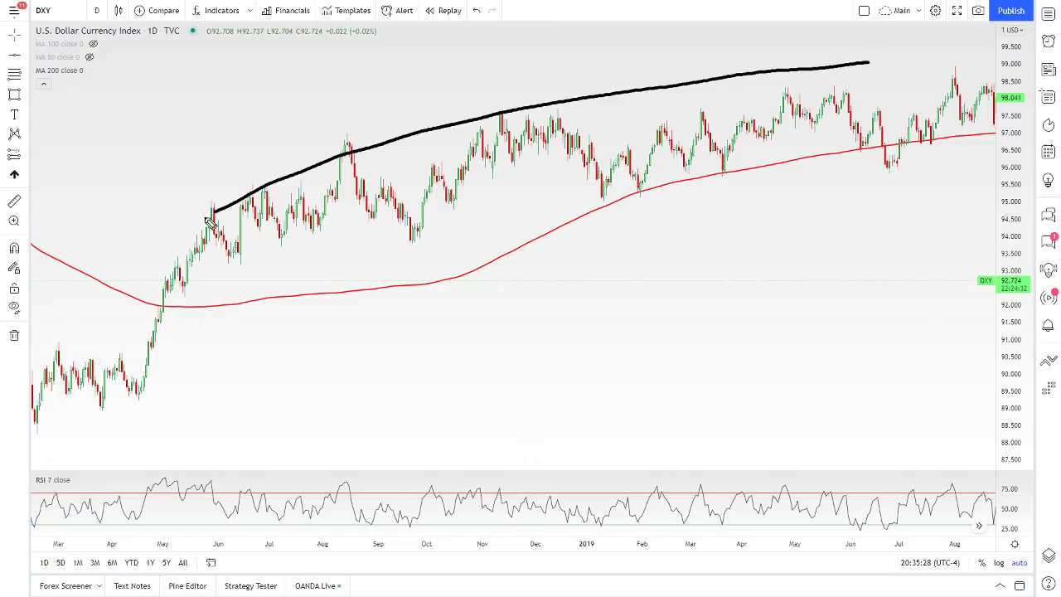
mouse_move(210, 222)
left_mouse_down()
mouse_move(722, 207)
mouse_move(806, 60)
left_mouse_up()
key("ctrl+z")
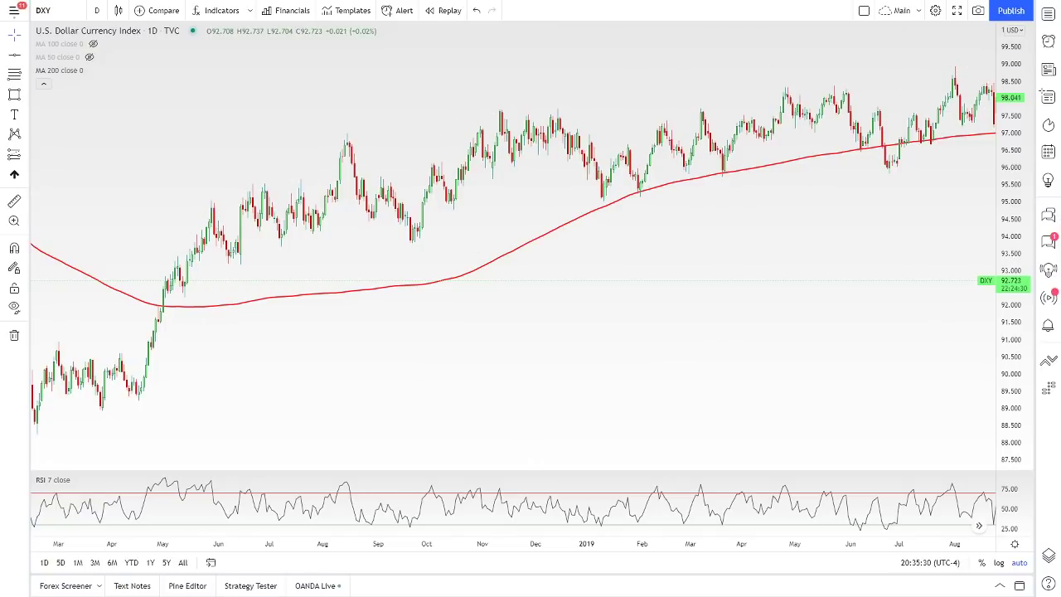
- Show the MA 100 and MA 50 on the daily DXY chart and focus on the decline from 2017 to early 2018
left_click(93, 43)
left_click(90, 57)
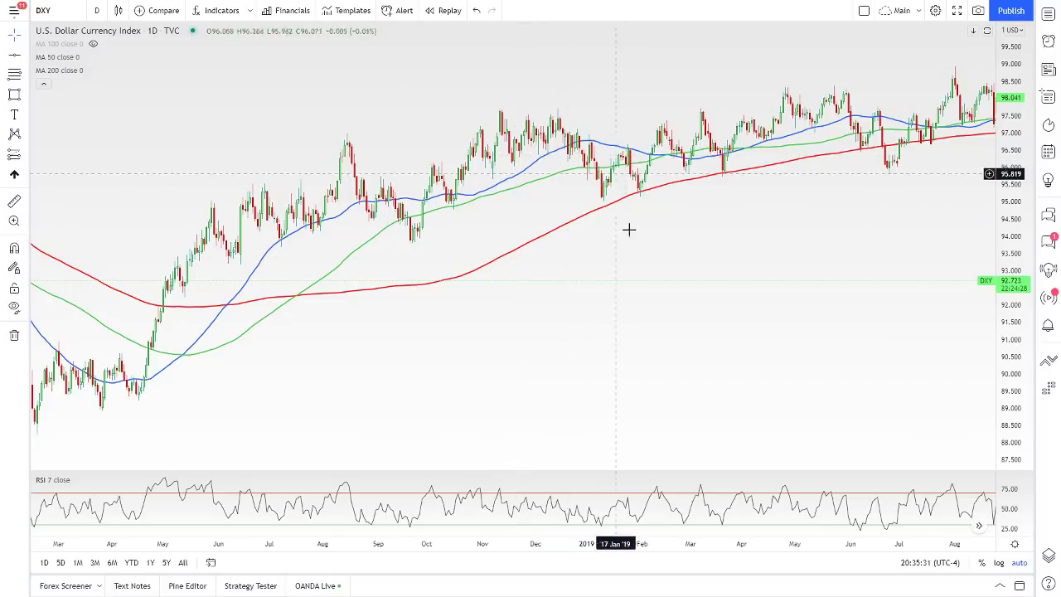
scroll(741, 262, "down", 5)
left_click_drag(494, 132, 772, 142)
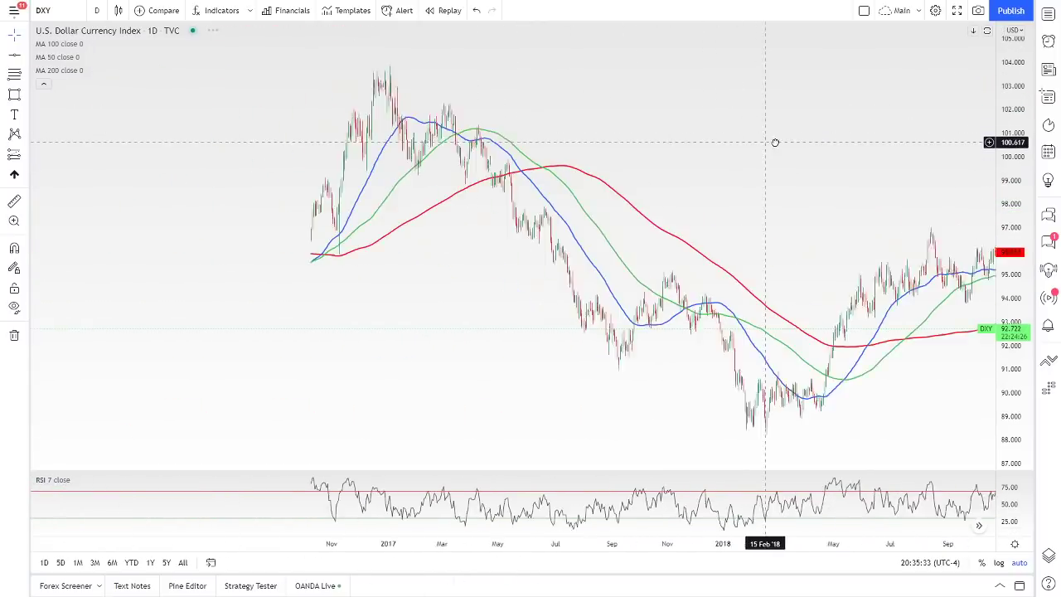
left_click_drag(509, 279, 489, 271)
scroll(489, 271, "up", 3)
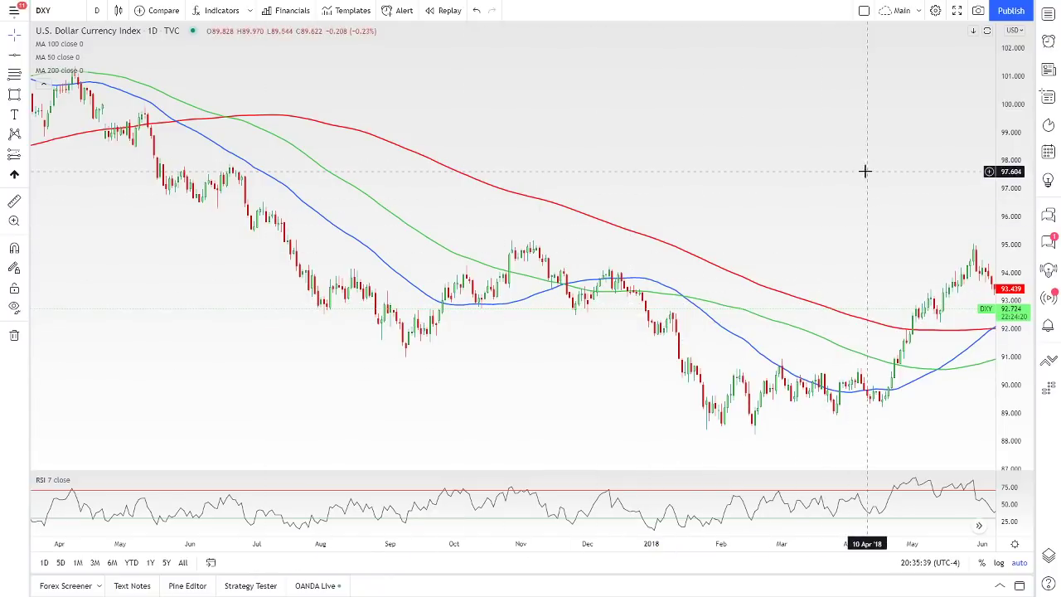
- Examine how the DXY price and its MA 50, MA 100 and MA 200 relate across the trends from 2014 to 2019
left_click_drag(867, 170, 642, 173)
scroll(841, 130, "down", 3)
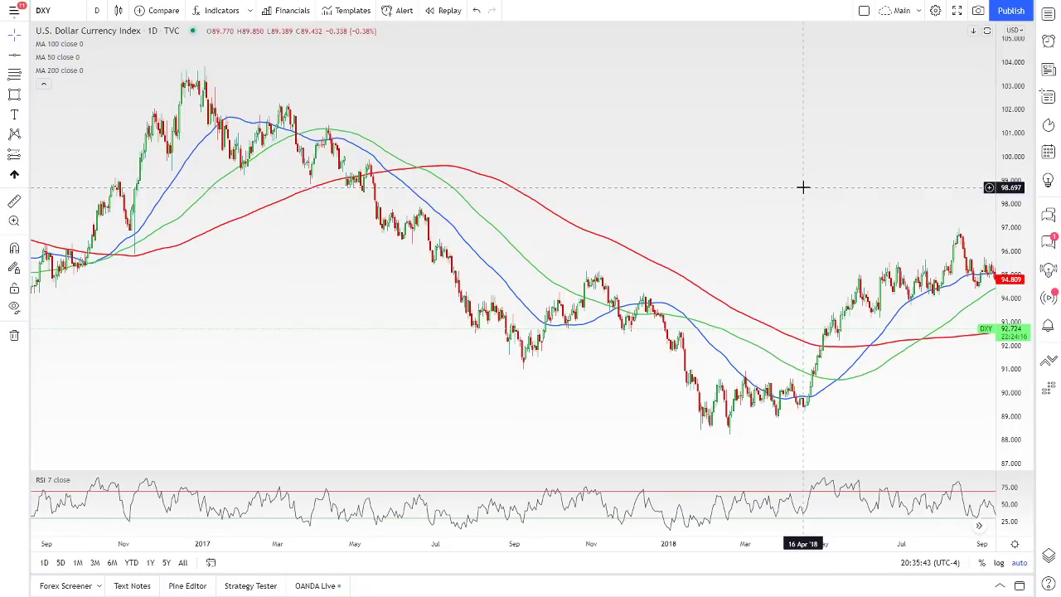
scroll(755, 182, "down", 6)
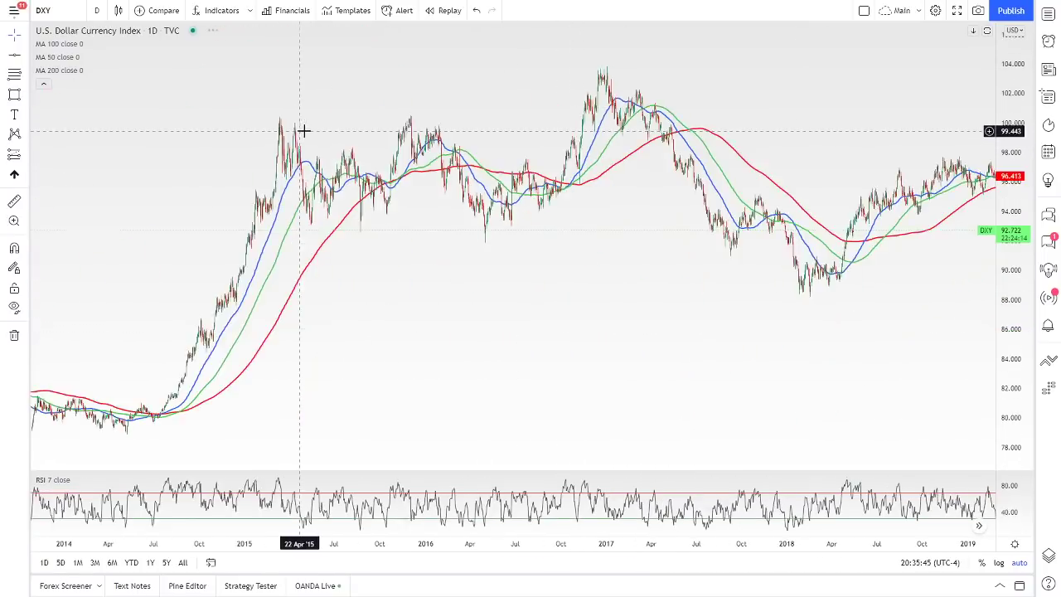
left_click_drag(304, 130, 533, 142)
scroll(682, 185, "up", 3)
scroll(821, 94, "right", 5)
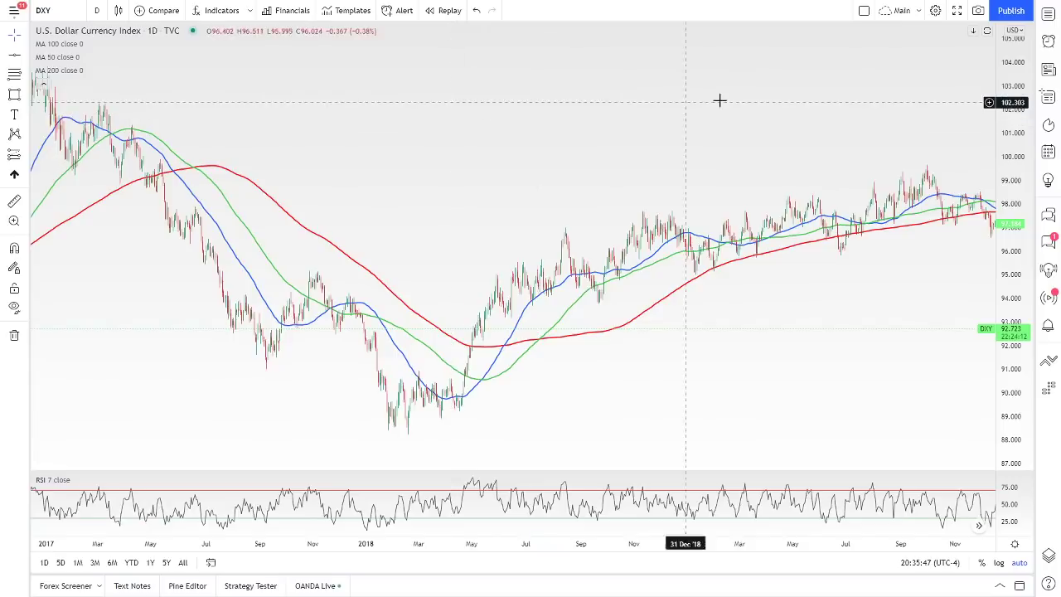
- Change the DXY chart to the 1-hour timeframe and frame the latest Fibonacci retracement and resistance zones
scroll(719, 101, "right", 10)
scroll(506, 178, "up", 3)
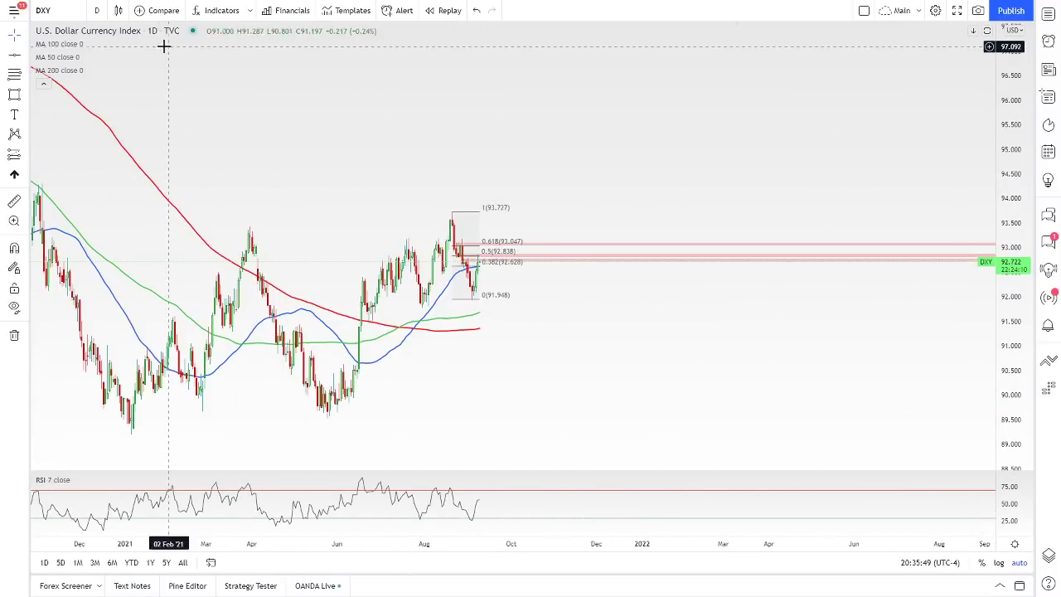
left_click(97, 10)
left_click(103, 271)
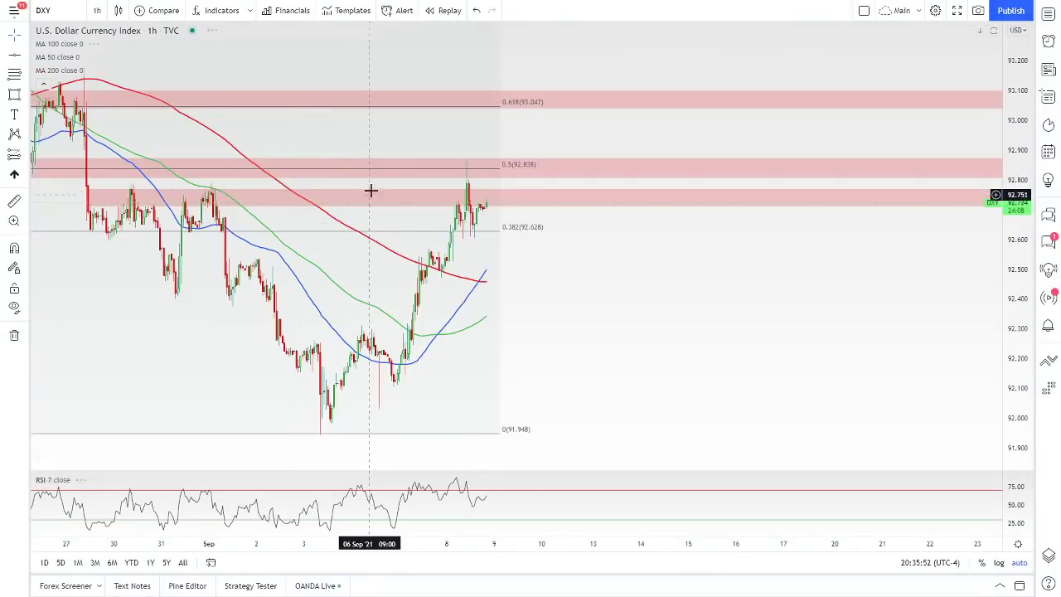
scroll(757, 327, "down", 4)
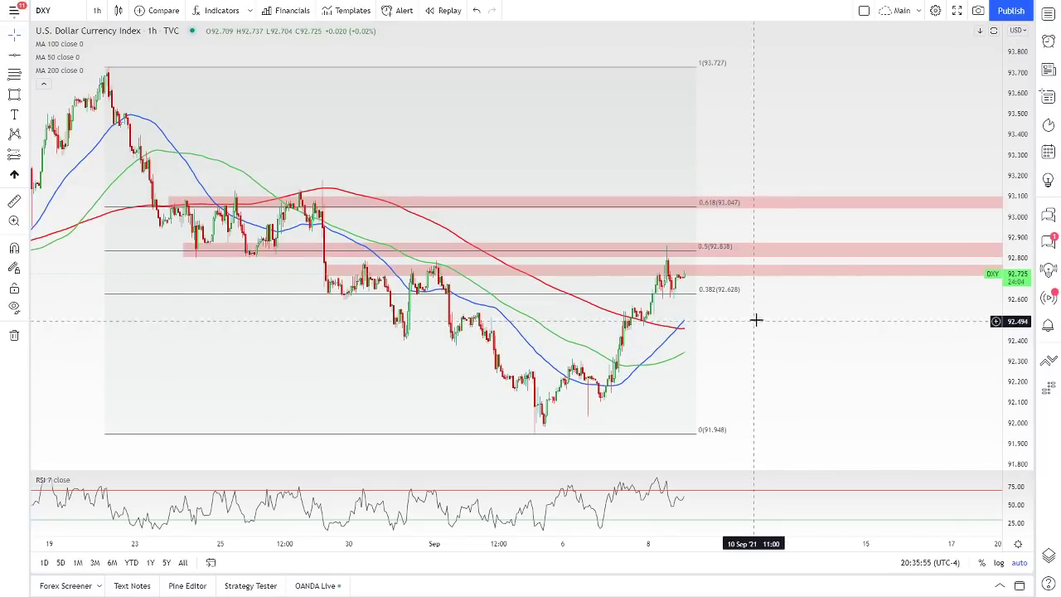
- Open the XAUUSD chart and change it to the 4-hour timeframe
type("XAUUSD")
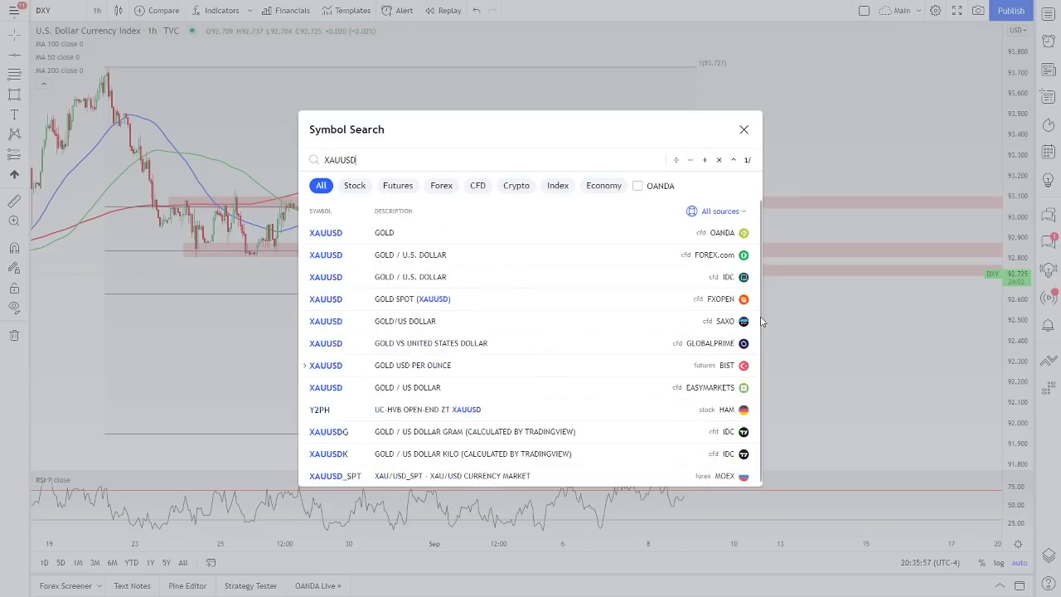
key("Return")
scroll(762, 272, "down", 5)
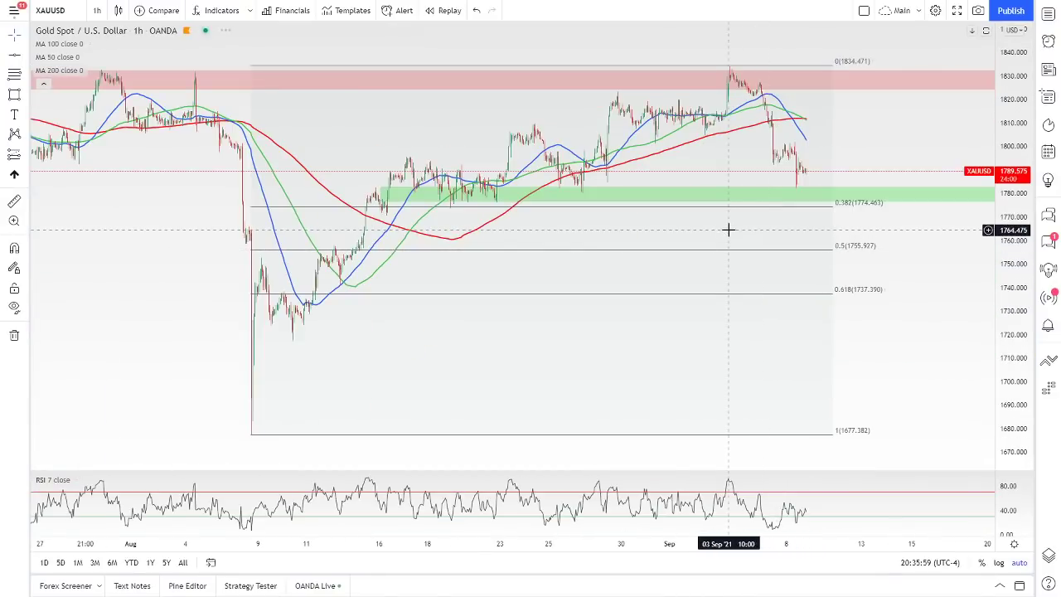
left_click(97, 9)
left_click(166, 328)
scroll(450, 249, "up", 3)
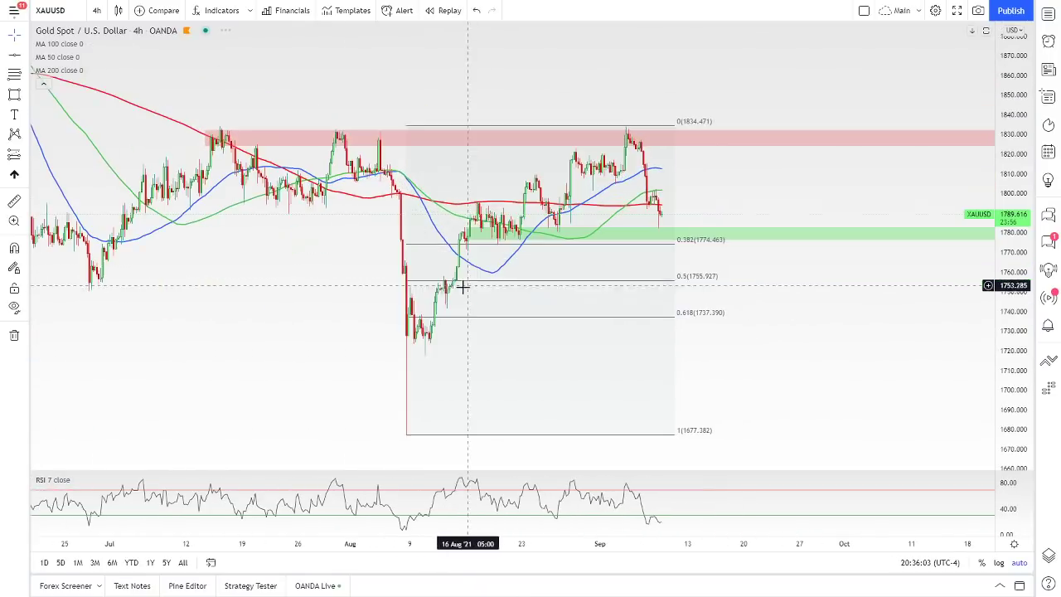
- Hide the MA 200, MA 50 and MA 100 on the XAUUSD chart and maximize the price pane over the RSI
left_click_drag(300, 312, 345, 250)
left_click(92, 69)
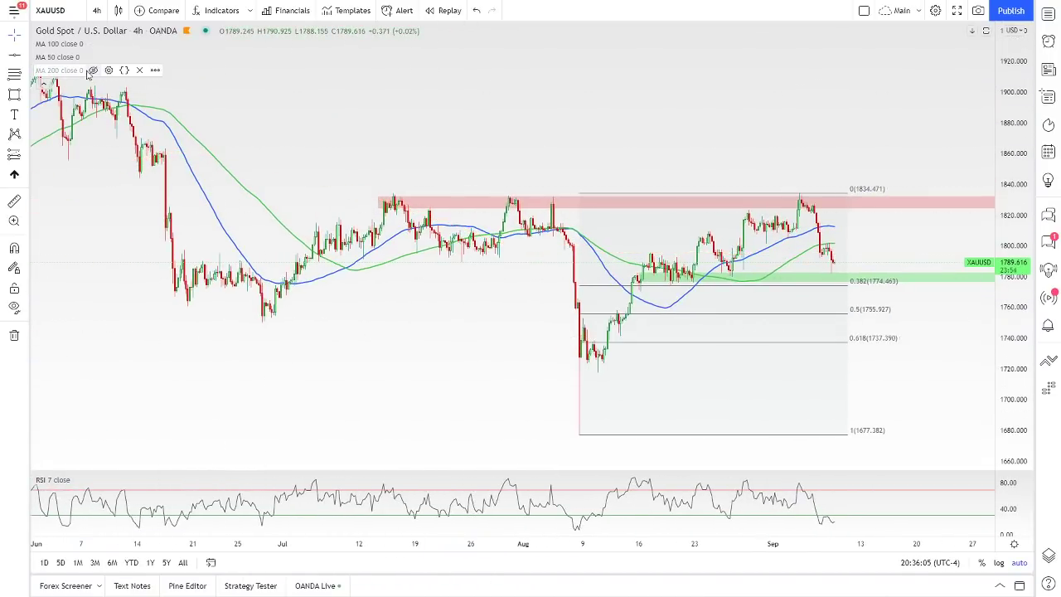
left_click(89, 56)
left_click(93, 43)
double_click(360, 332)
scroll(220, 414, "up", 3)
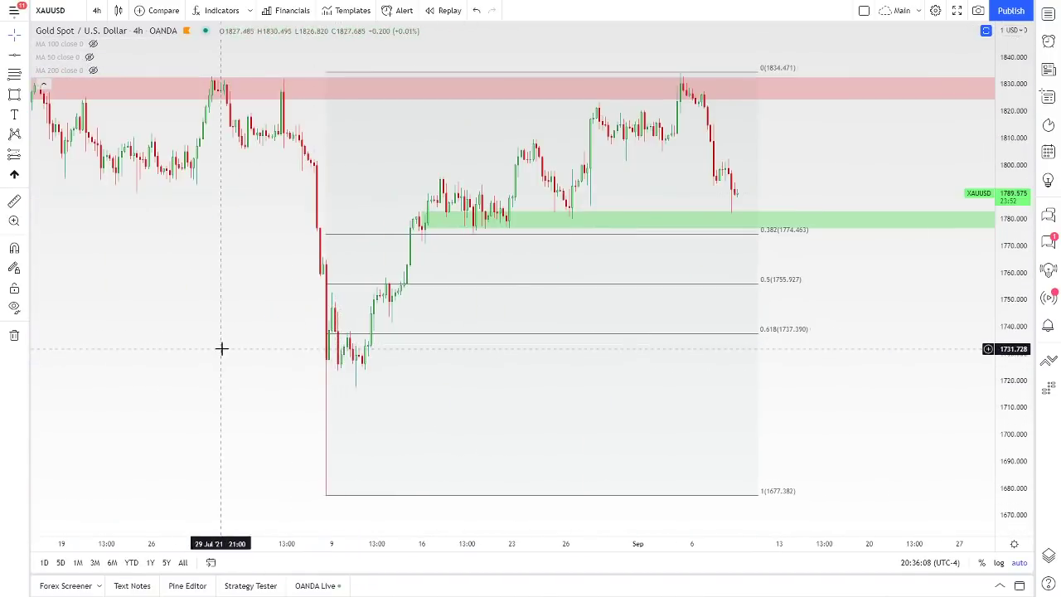
- Move the 0-level anchor of the XAUUSD Fibonacci retracement to about 1834.2, slightly further forward in time
left_click_drag(221, 414, 480, 360)
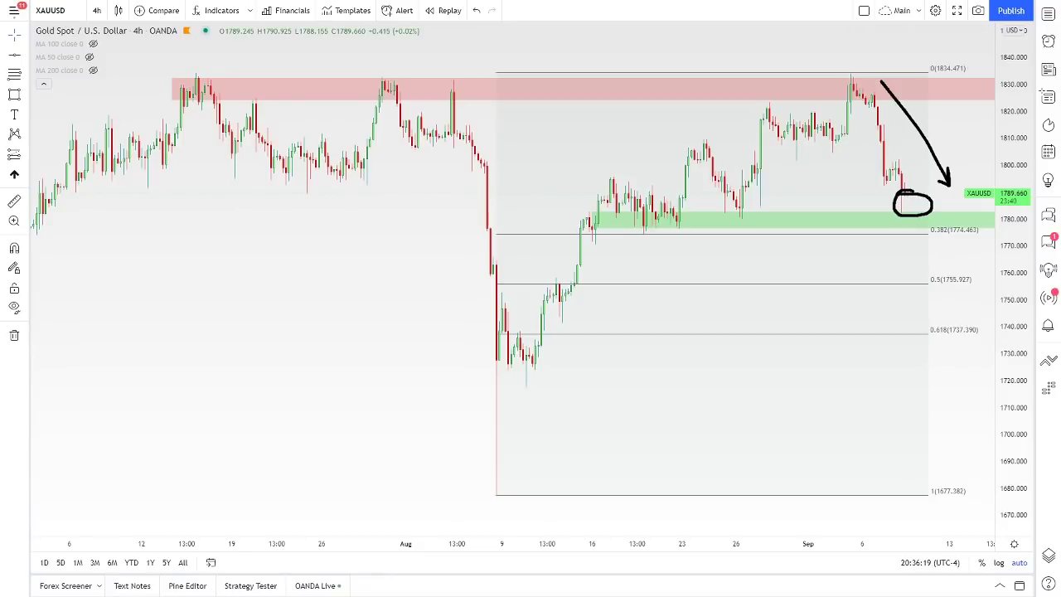
left_click_drag(422, 267, 334, 277)
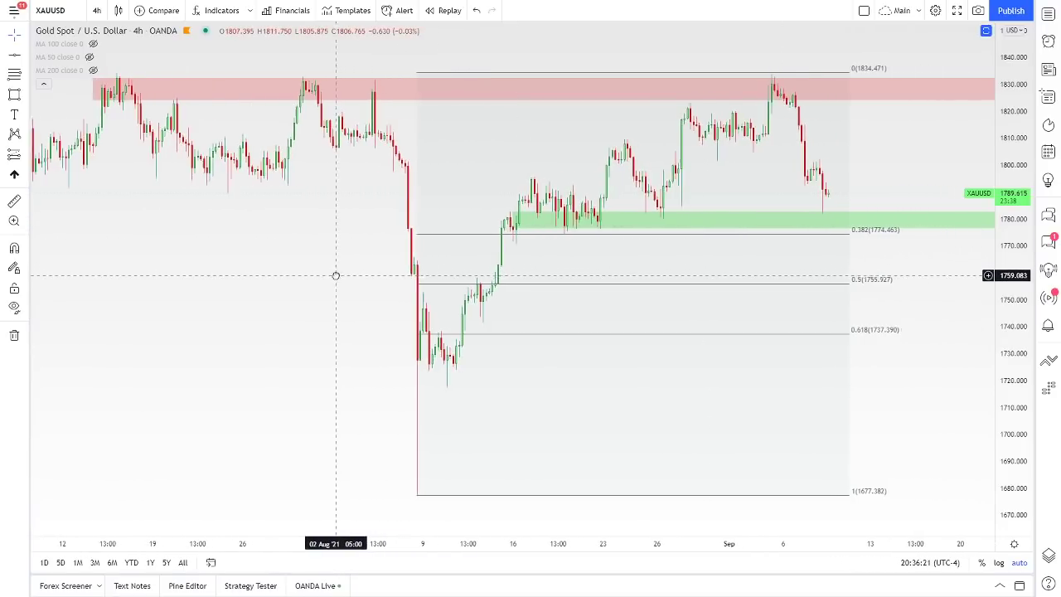
left_click(847, 70)
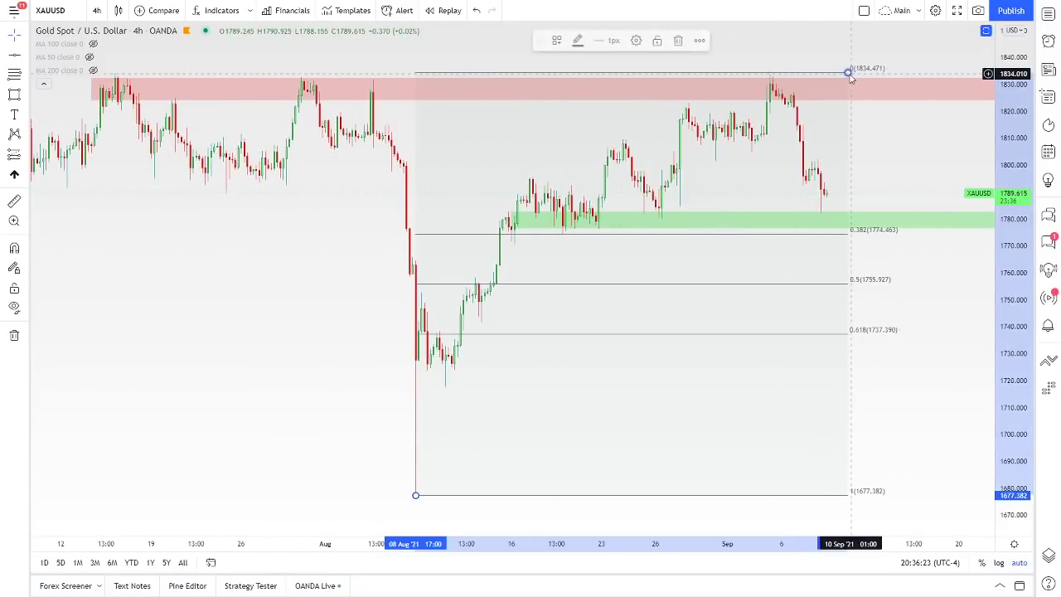
left_click_drag(847, 70, 857, 73)
left_click(267, 256)
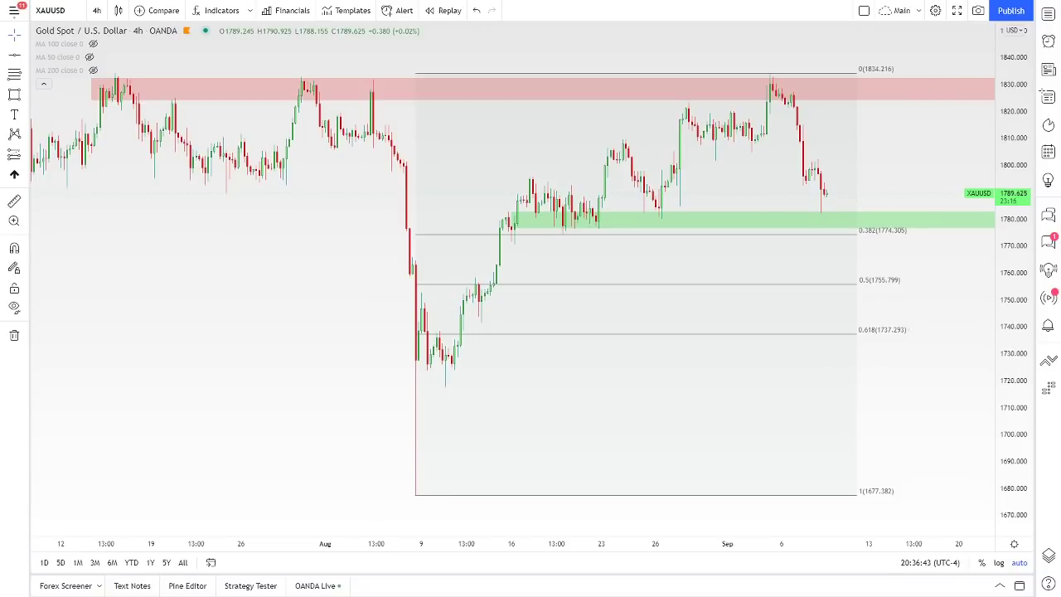
left_click_drag(367, 273, 393, 274)
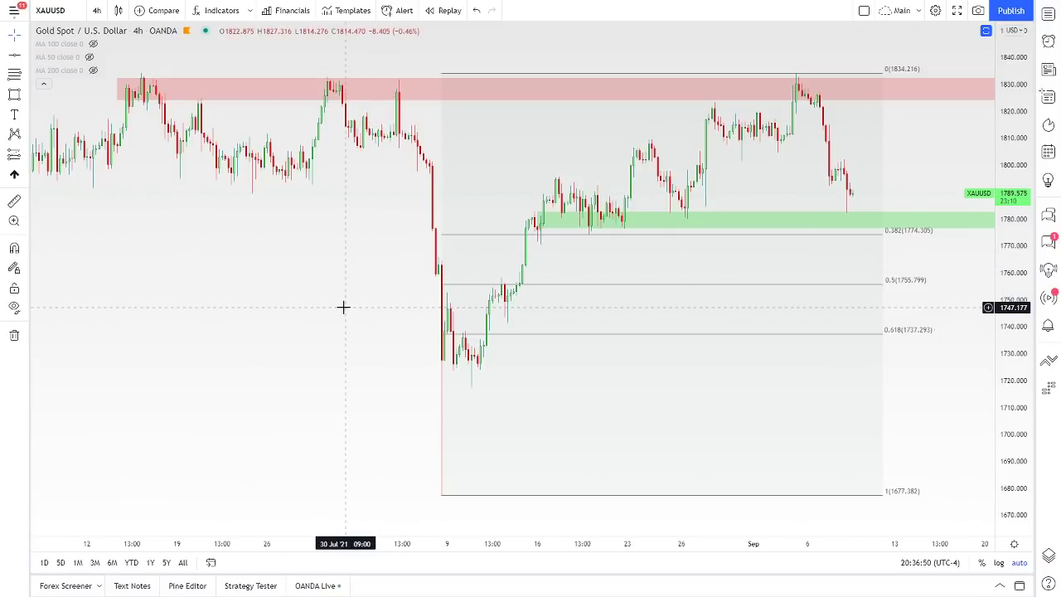
- Open the JXY chart on the daily timeframe with its MA 200 visible
type("JXY")
key("Return")
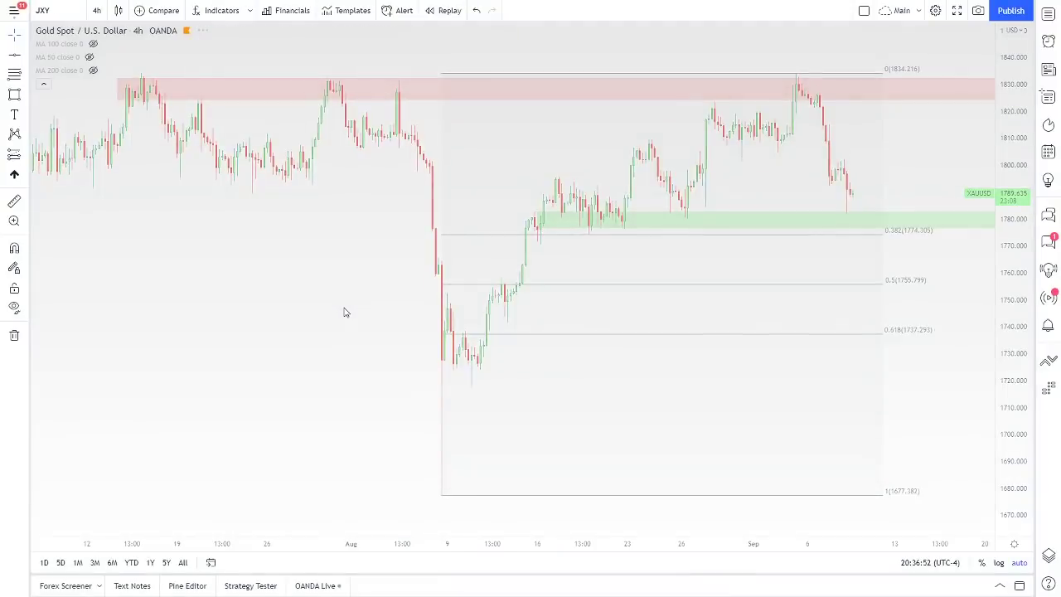
scroll(381, 180, "down", 4)
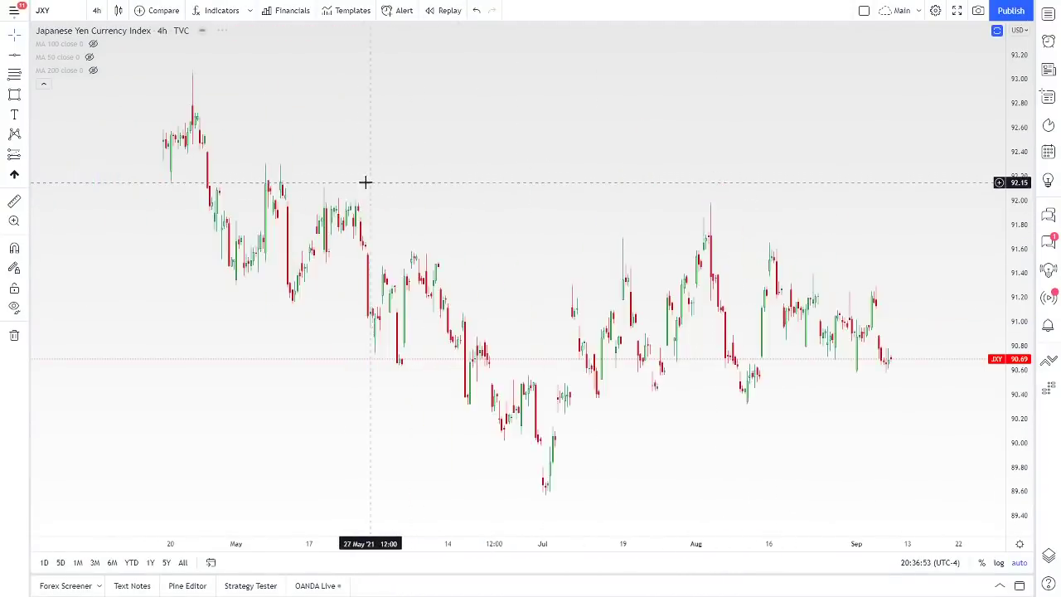
left_click(97, 10)
left_click(106, 361)
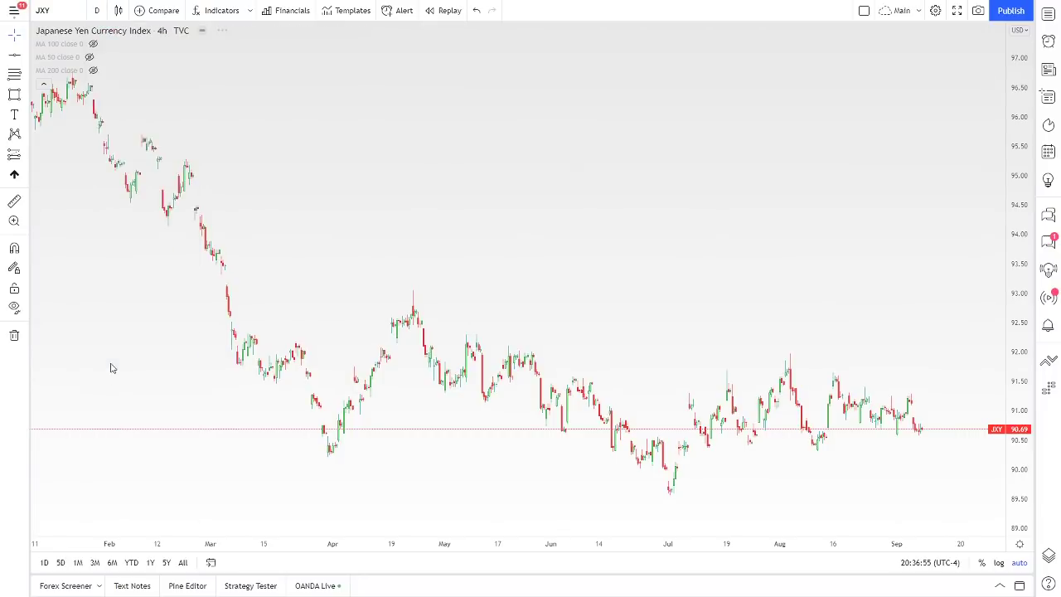
scroll(585, 277, "up", 5)
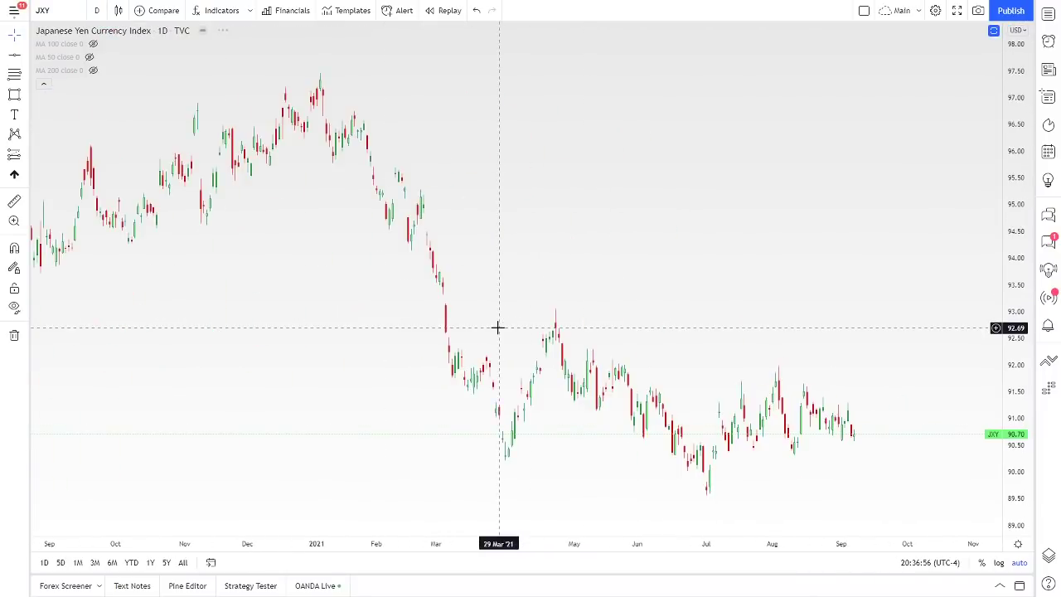
left_click(93, 70)
scroll(569, 272, "down", 5)
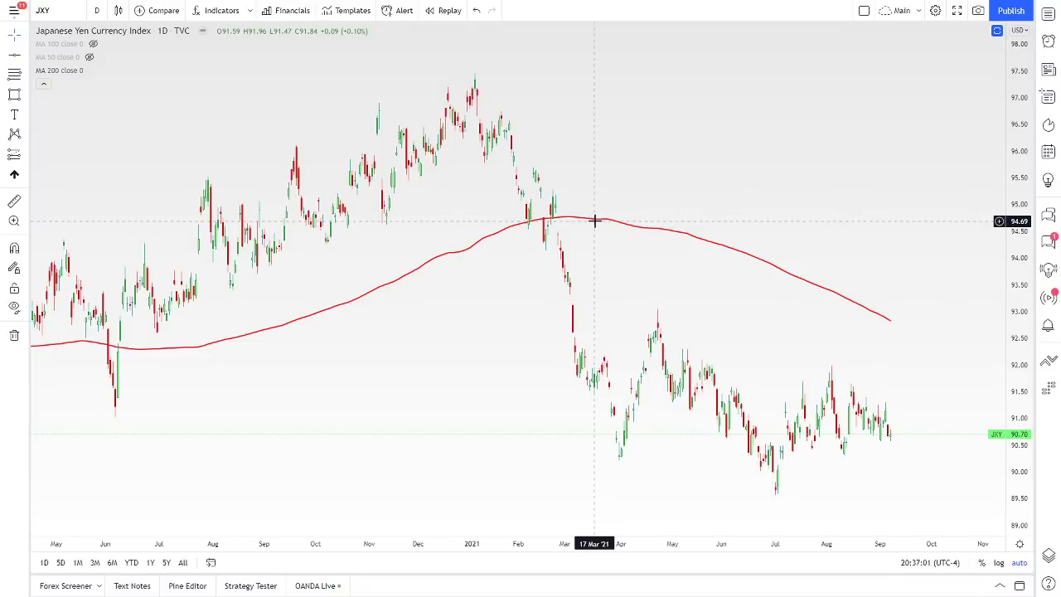
- Open the TVC Canadian dollar index chart, CXY, and focus on its 2021 price against the MA 200
type("CXY")
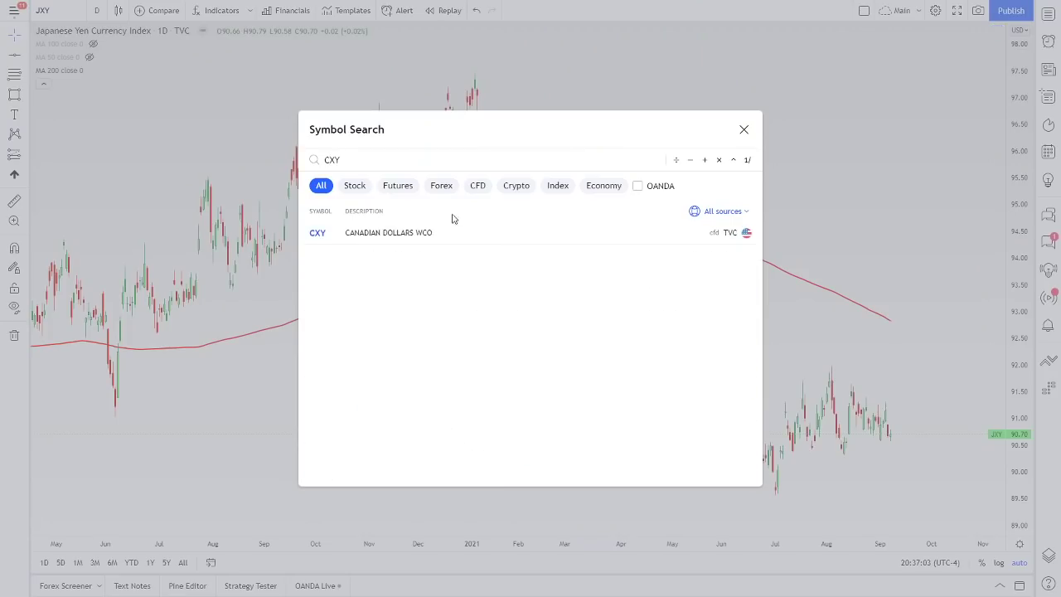
left_click(440, 233)
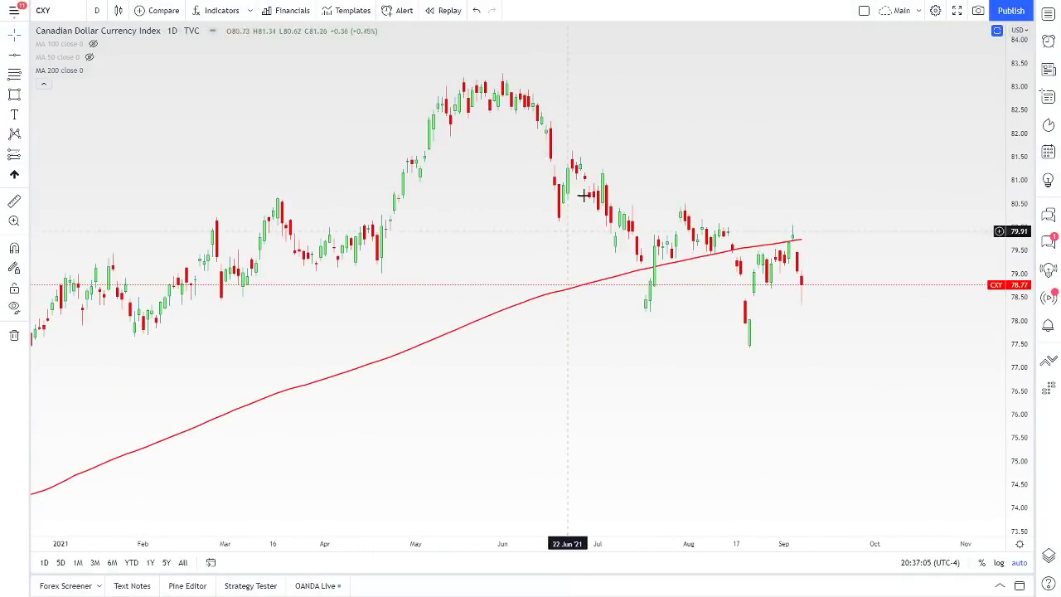
scroll(627, 142, "left", 3)
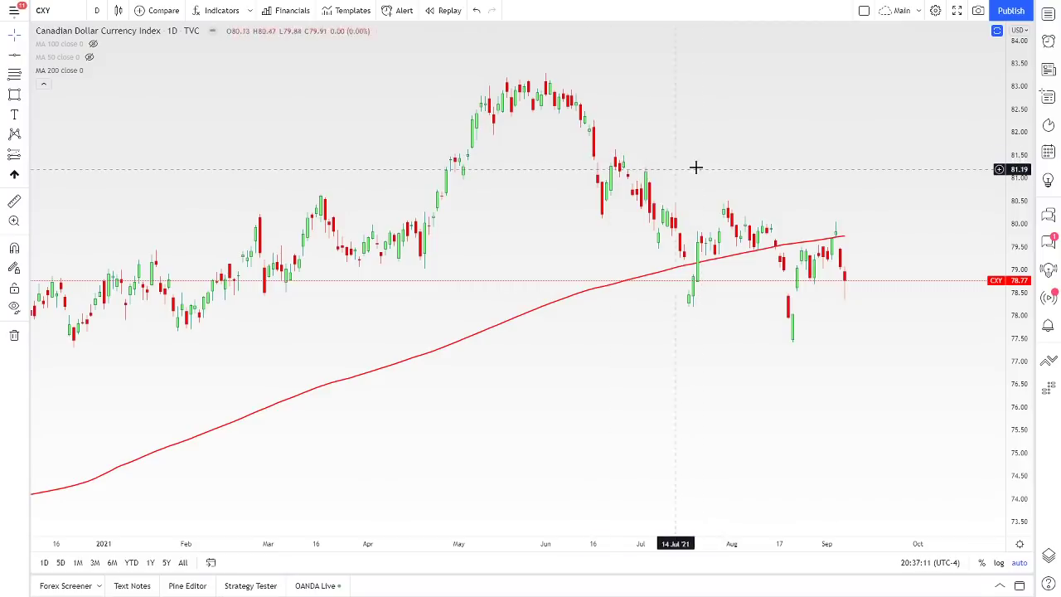
scroll(695, 168, "right", 3)
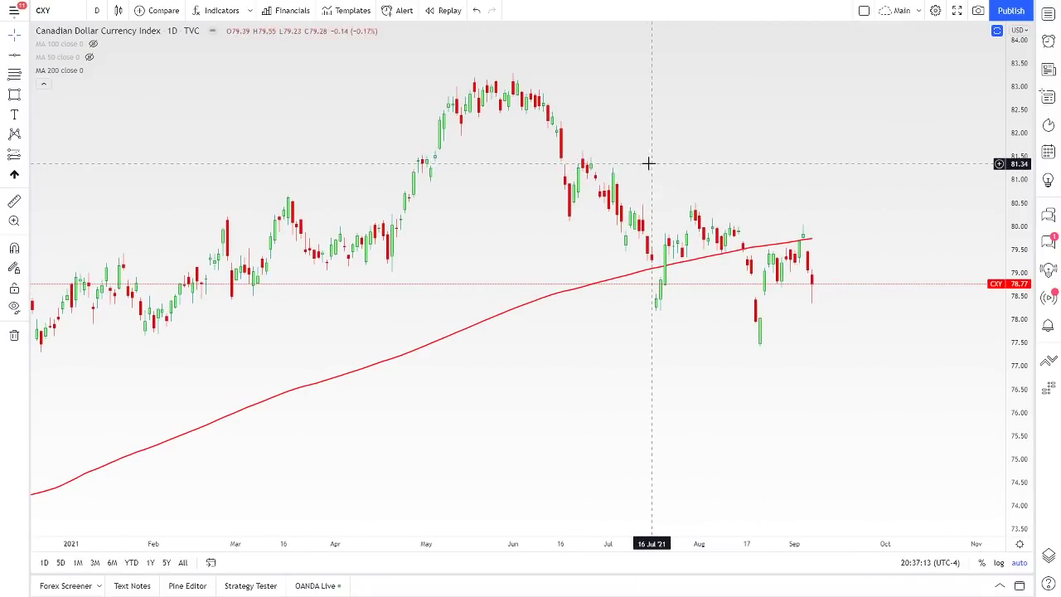
scroll(663, 164, "left", 1)
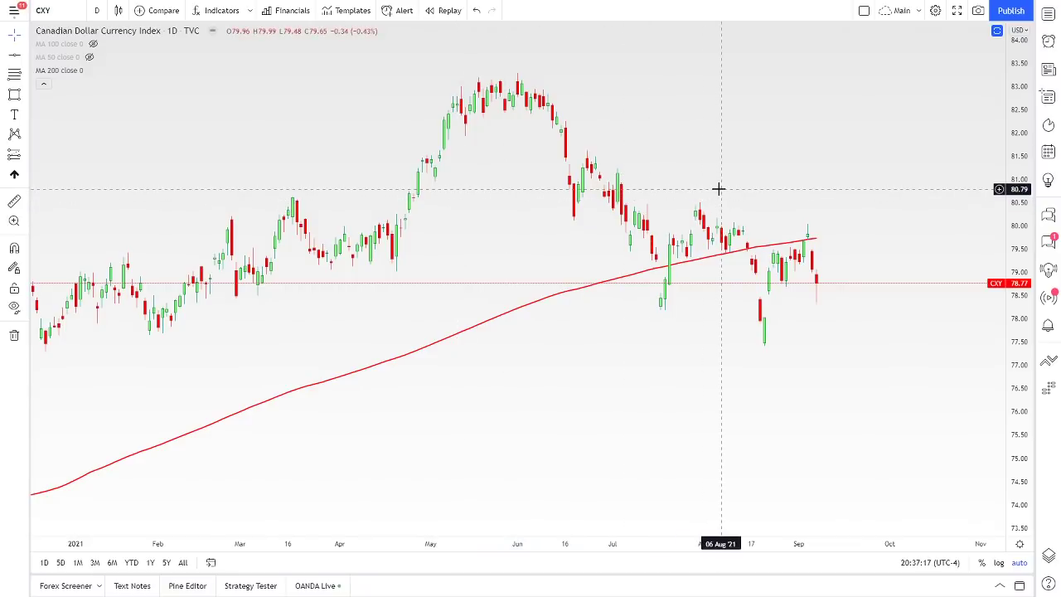
scroll(710, 166, "right", 3)
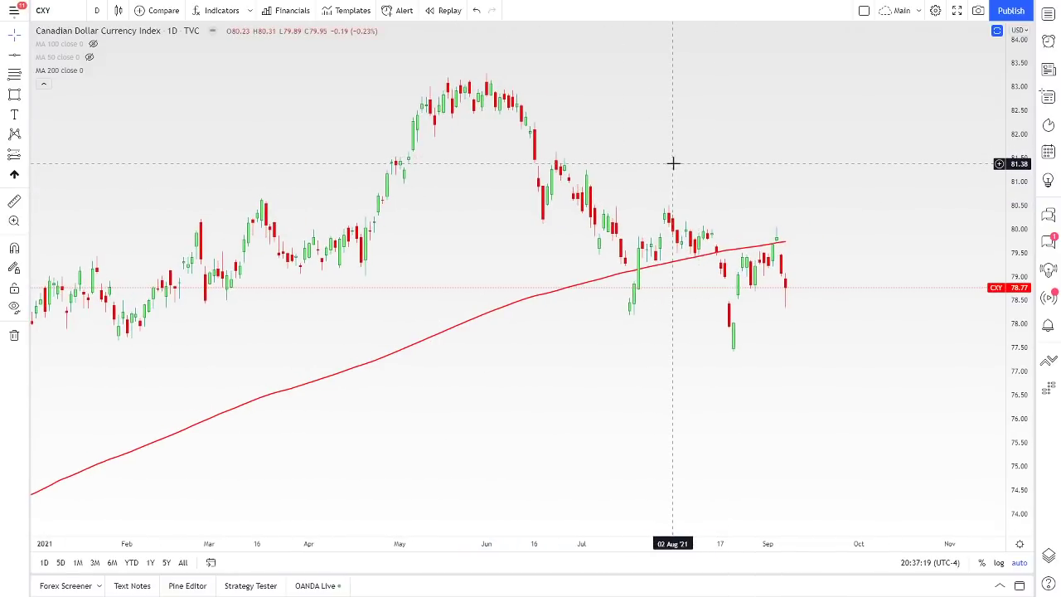